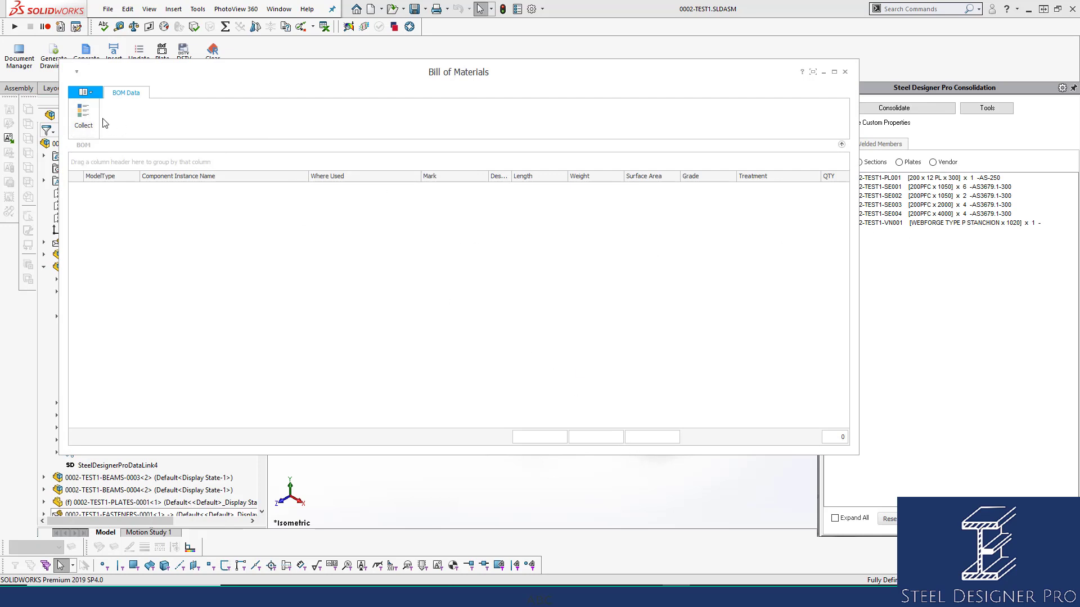
Step: Collect the assembly's bill of materials data and group the table by ModelType
{"action": "left_click", "coordinate": [81, 117]}
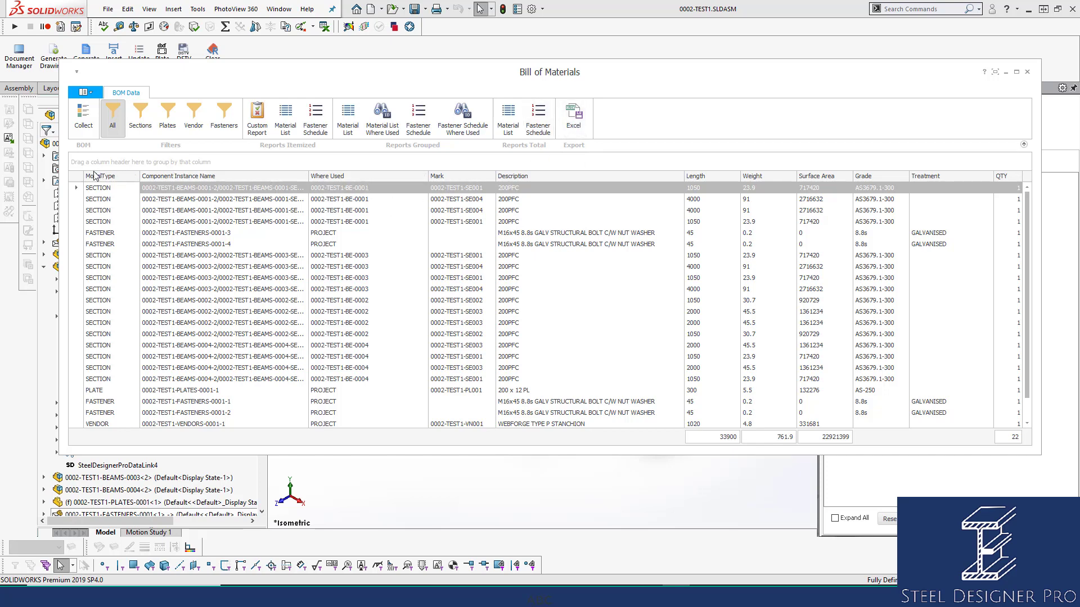
{"action": "mouse_move", "coordinate": [95, 176]}
{"action": "left_mouse_down"}
{"action": "mouse_move", "coordinate": [104, 179]}
{"action": "mouse_move", "coordinate": [90, 162]}
{"action": "left_mouse_up"}
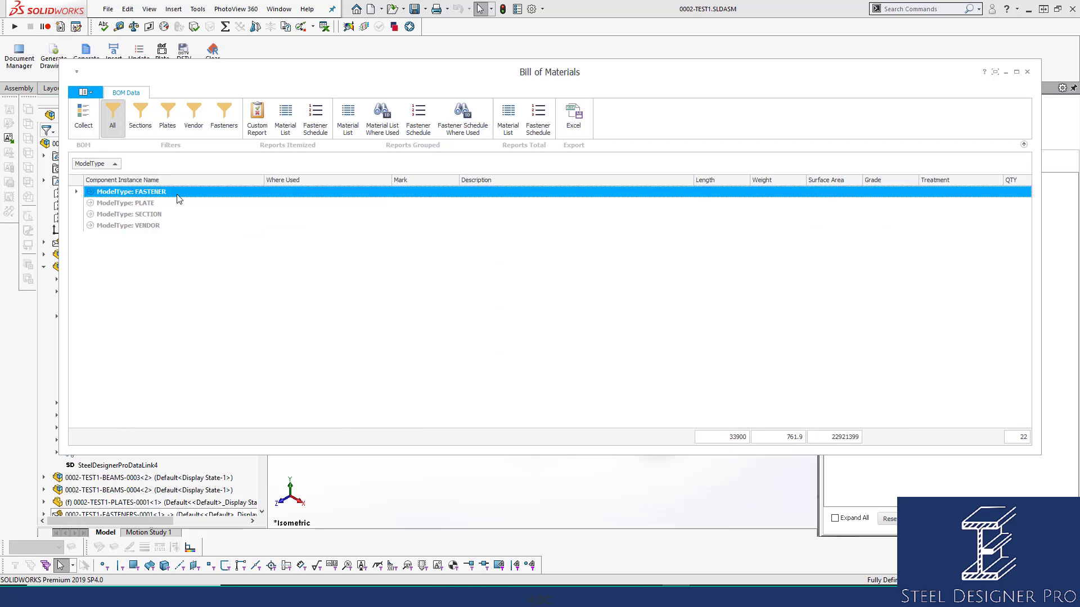
Step: Examine the items in the FASTENER, PLATE, SECTION and VENDOR groups one by one, collapsing each group again
{"action": "left_click", "coordinate": [91, 193]}
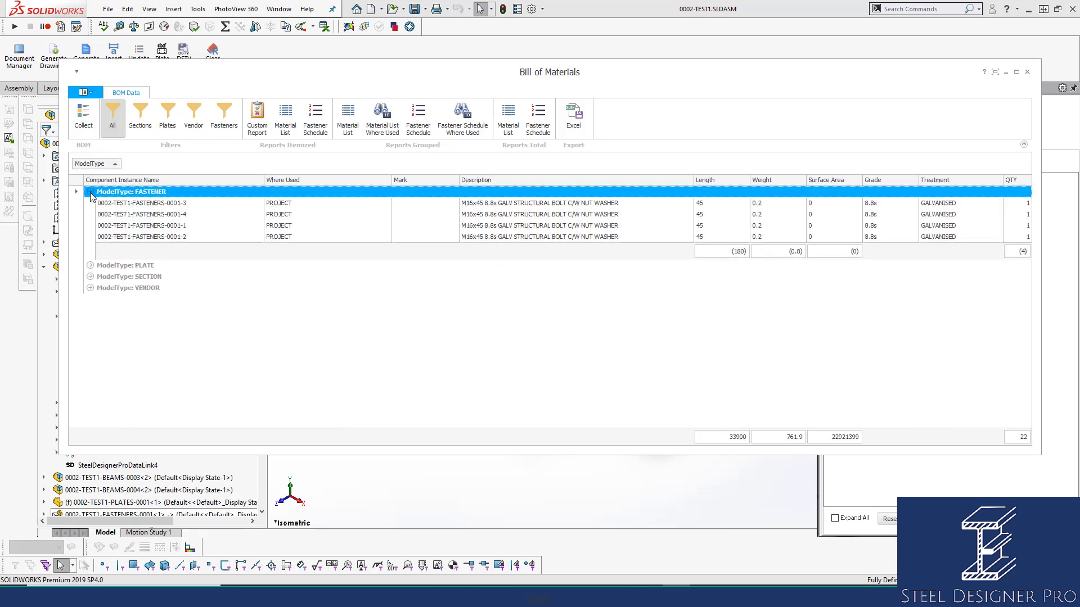
{"action": "left_click", "coordinate": [91, 193]}
{"action": "left_click", "coordinate": [90, 204]}
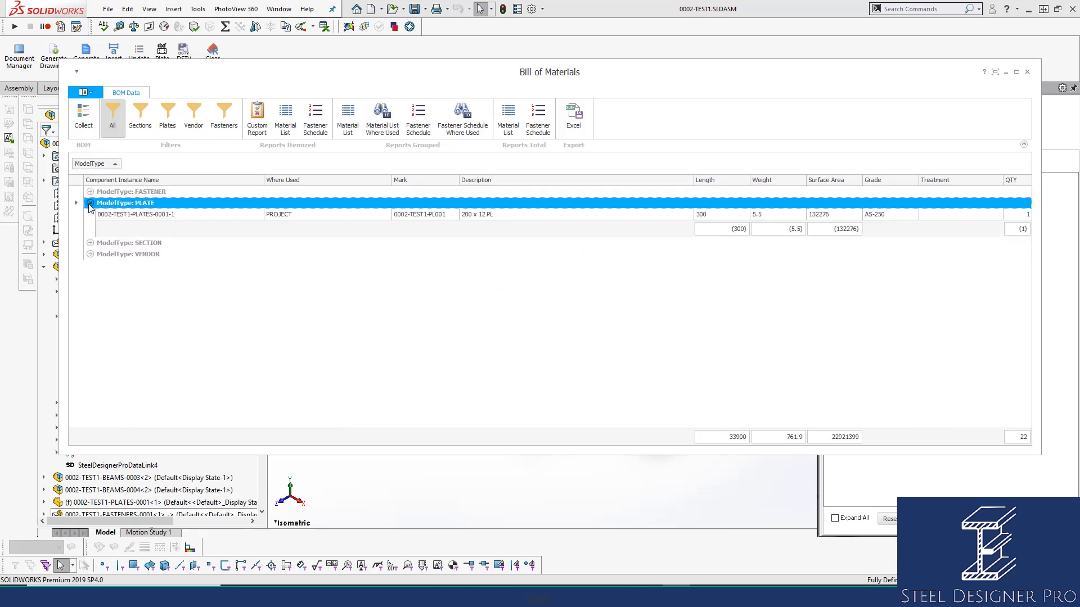
{"action": "left_click", "coordinate": [91, 204]}
{"action": "left_click", "coordinate": [90, 215]}
{"action": "left_click", "coordinate": [91, 215]}
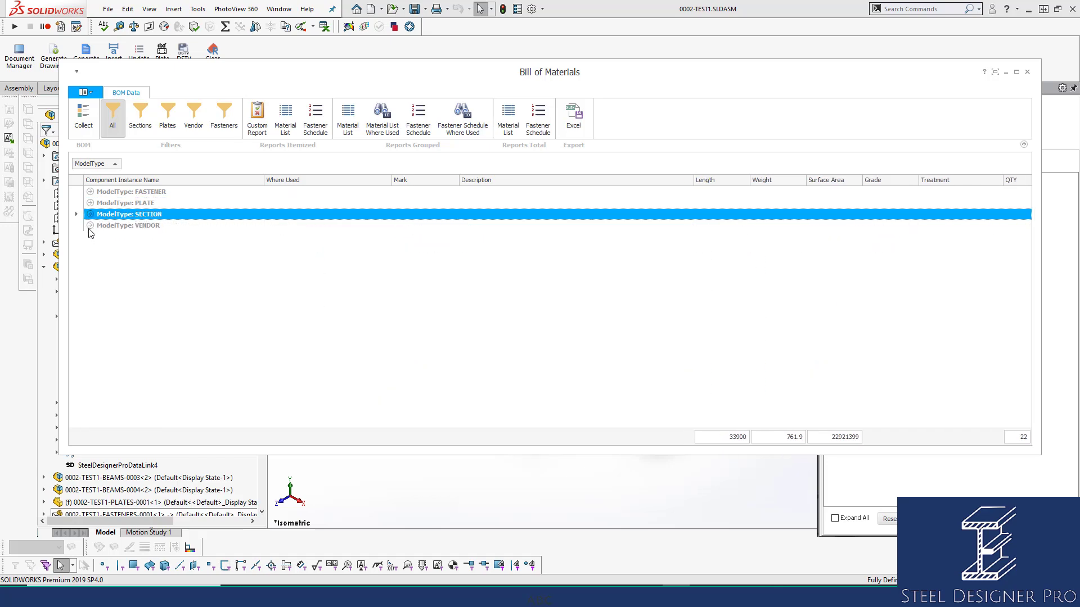
{"action": "left_click", "coordinate": [91, 226]}
{"action": "left_click", "coordinate": [91, 226]}
{"action": "left_click", "coordinate": [90, 215]}
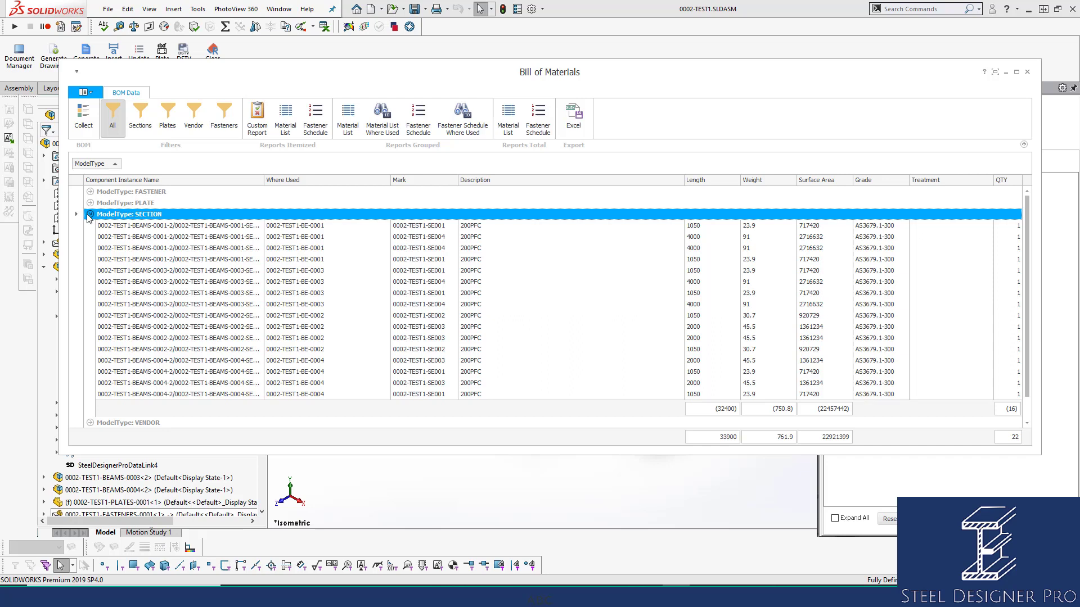
{"action": "left_click", "coordinate": [90, 215]}
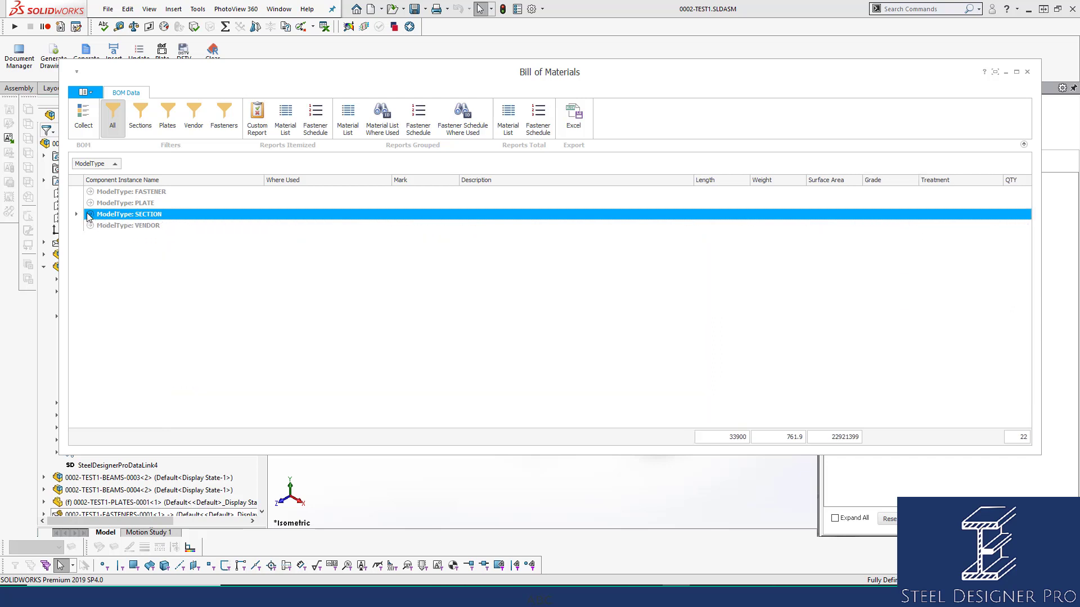
Step: Sort the bill of materials by Mark and expand the PLATE, SECTION and VENDOR groups
{"action": "left_click", "coordinate": [421, 181]}
{"action": "left_click", "coordinate": [90, 203]}
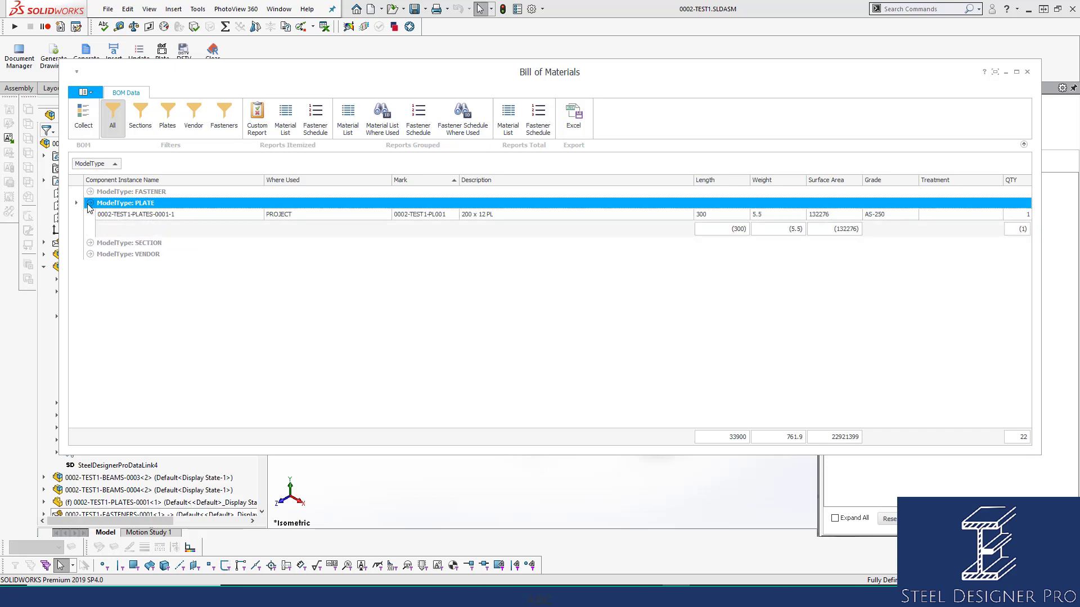
{"action": "left_click", "coordinate": [91, 243]}
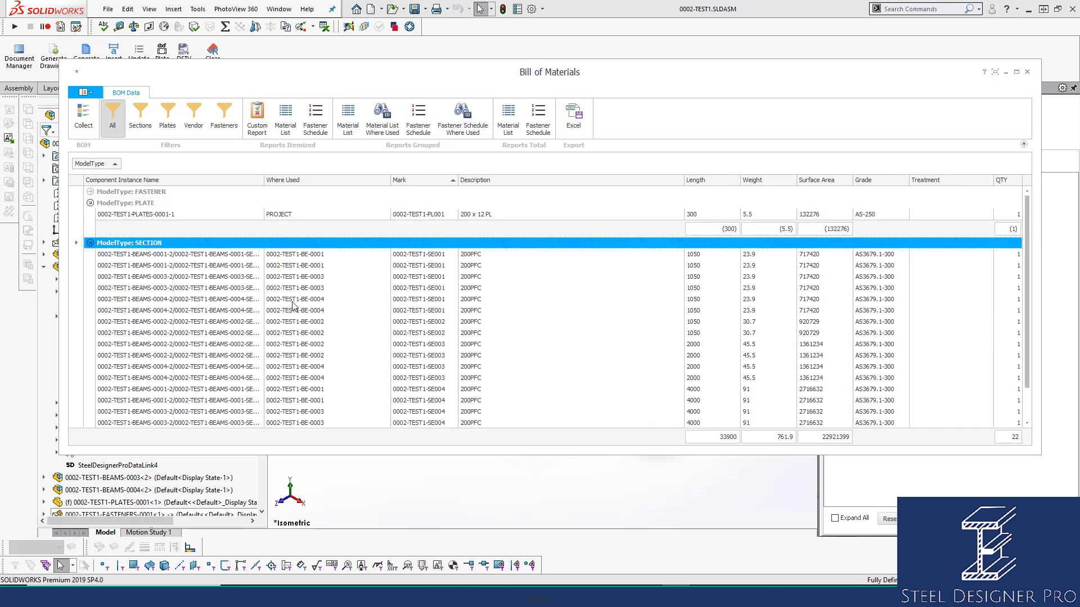
{"action": "scroll", "coordinate": [446, 242], "scroll_direction": "down", "scroll_amount": 3}
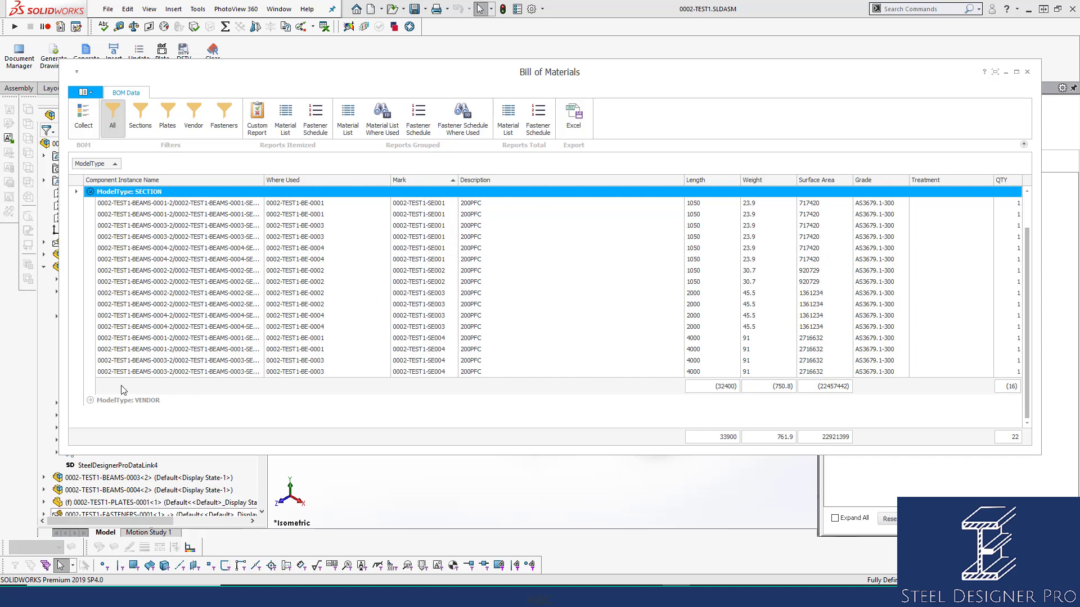
{"action": "left_click", "coordinate": [91, 401]}
{"action": "scroll", "coordinate": [371, 269], "scroll_direction": "up", "scroll_amount": 3}
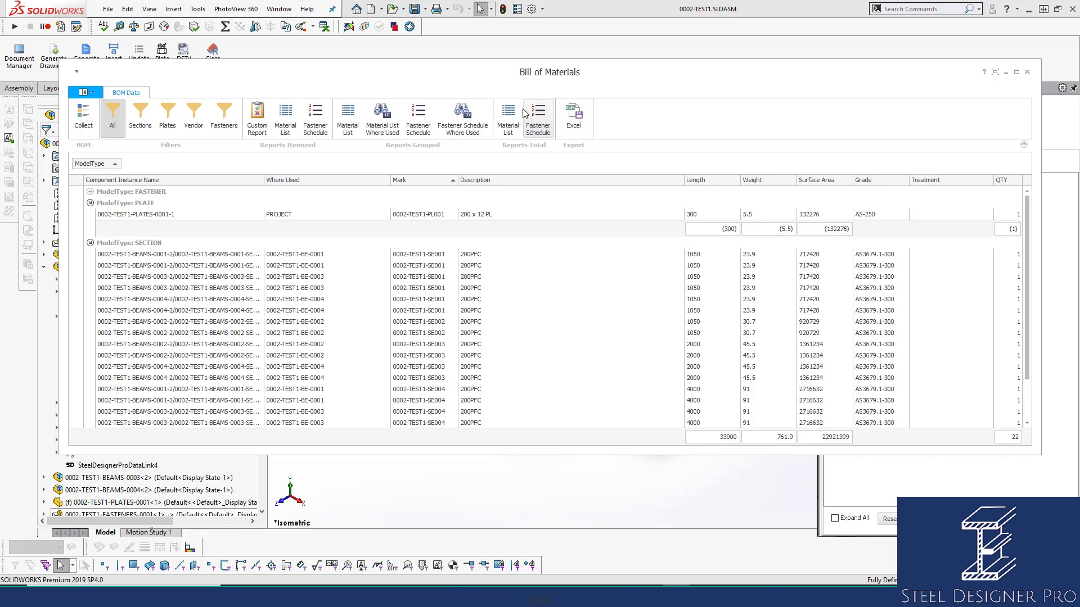
Step: Preview the totals report of the fastener schedule, review its export file formats, and close the preview
{"action": "left_click", "coordinate": [508, 118]}
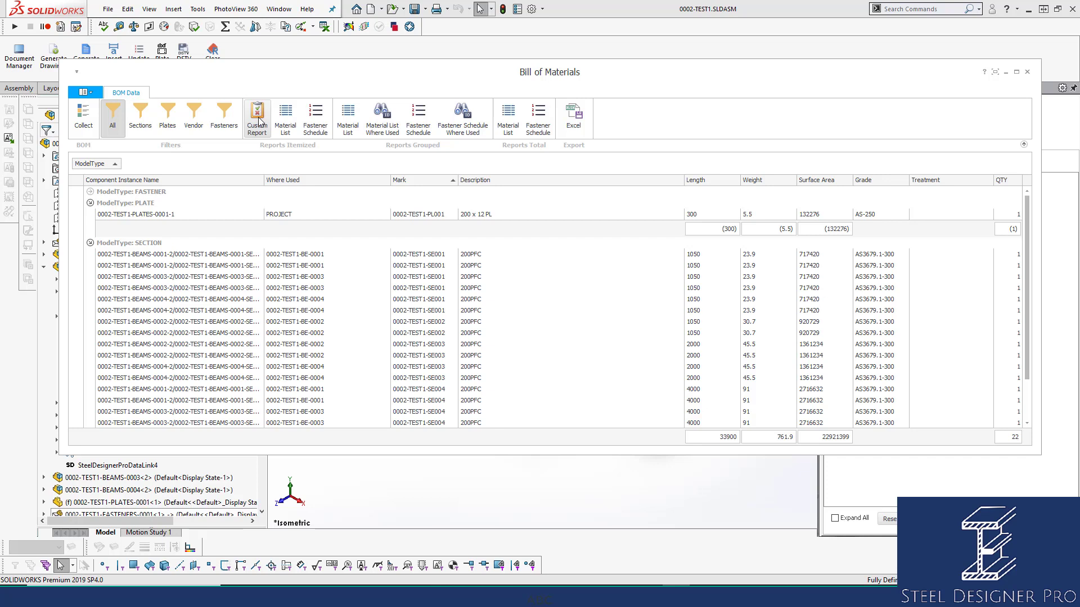
{"action": "left_click", "coordinate": [549, 123]}
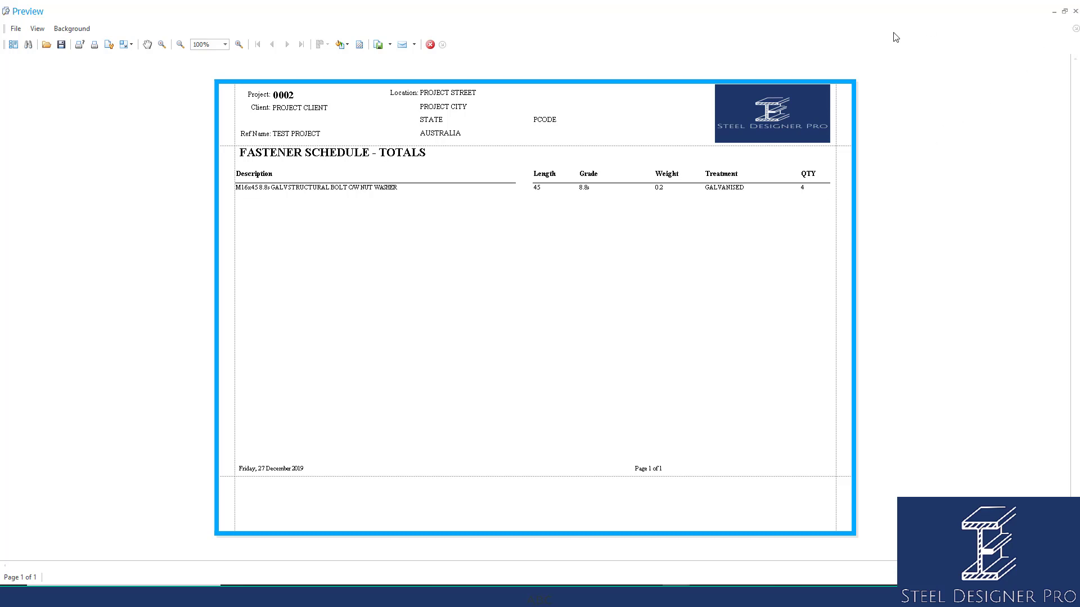
{"action": "left_click", "coordinate": [391, 45]}
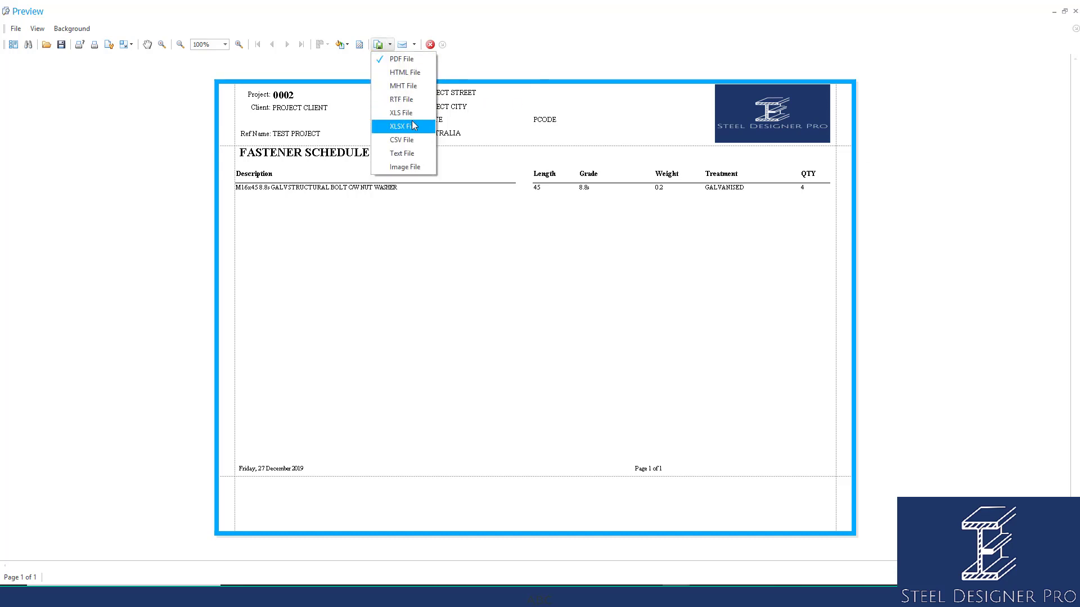
{"action": "left_click", "coordinate": [639, 102]}
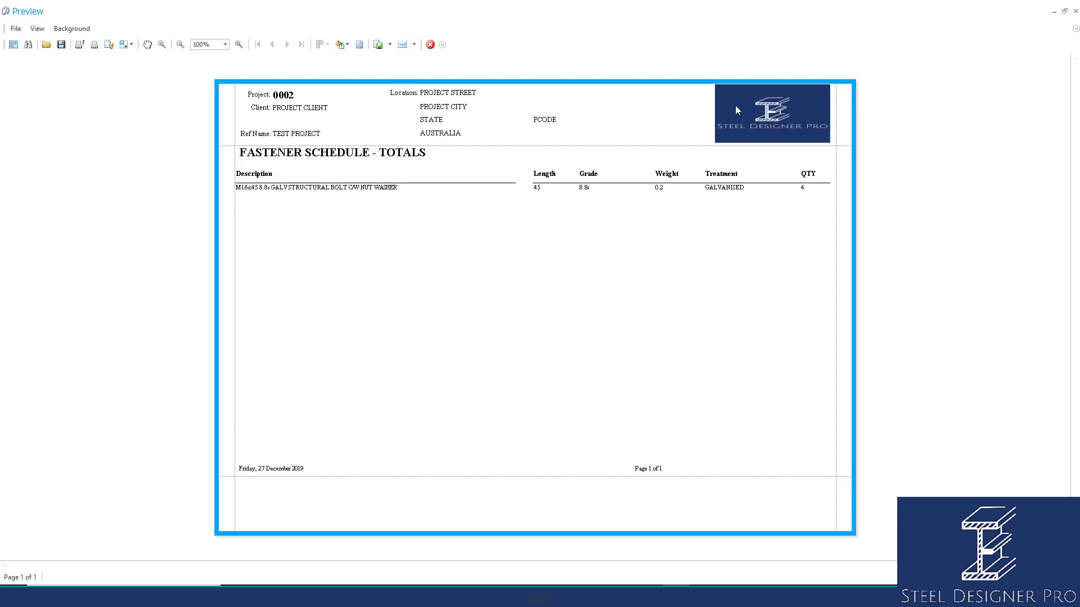
{"action": "left_click", "coordinate": [1075, 12]}
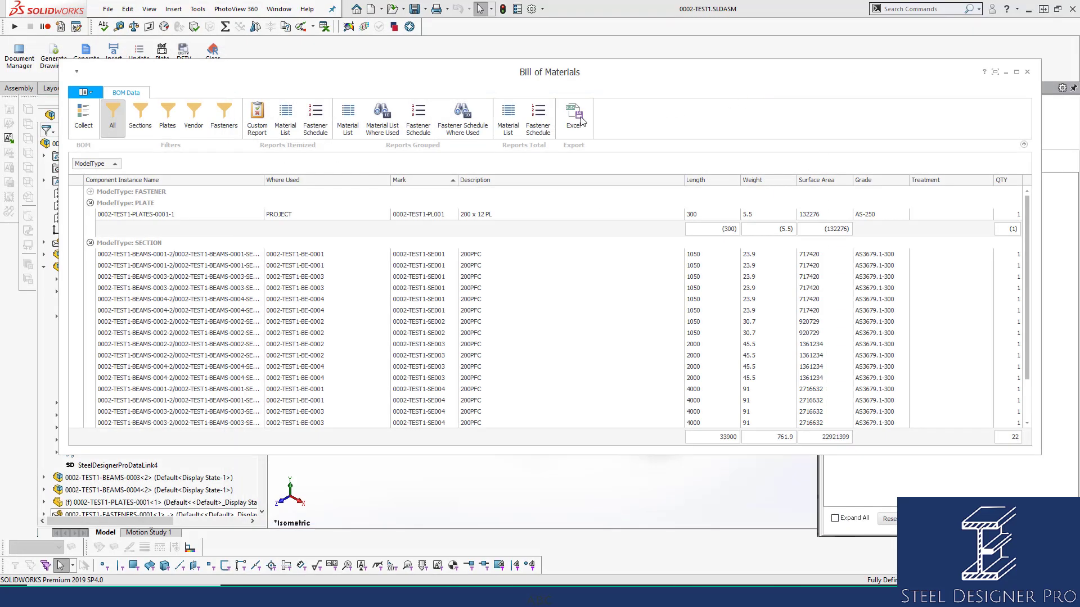
Step: Preview the totals report of the material list, check its export formats, and close the preview
{"action": "left_click", "coordinate": [513, 116]}
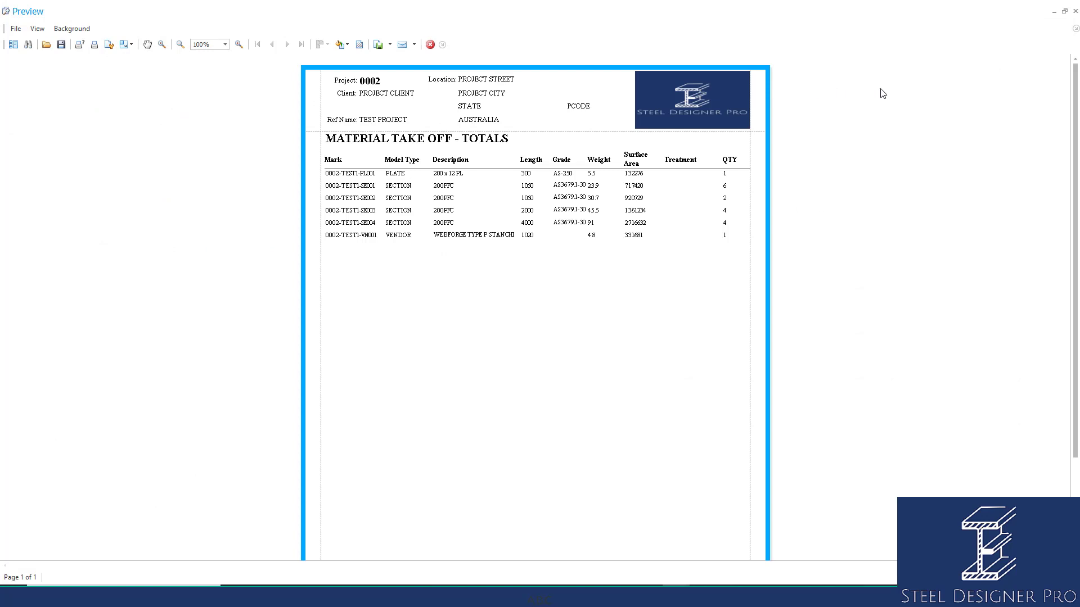
{"action": "left_click", "coordinate": [390, 45]}
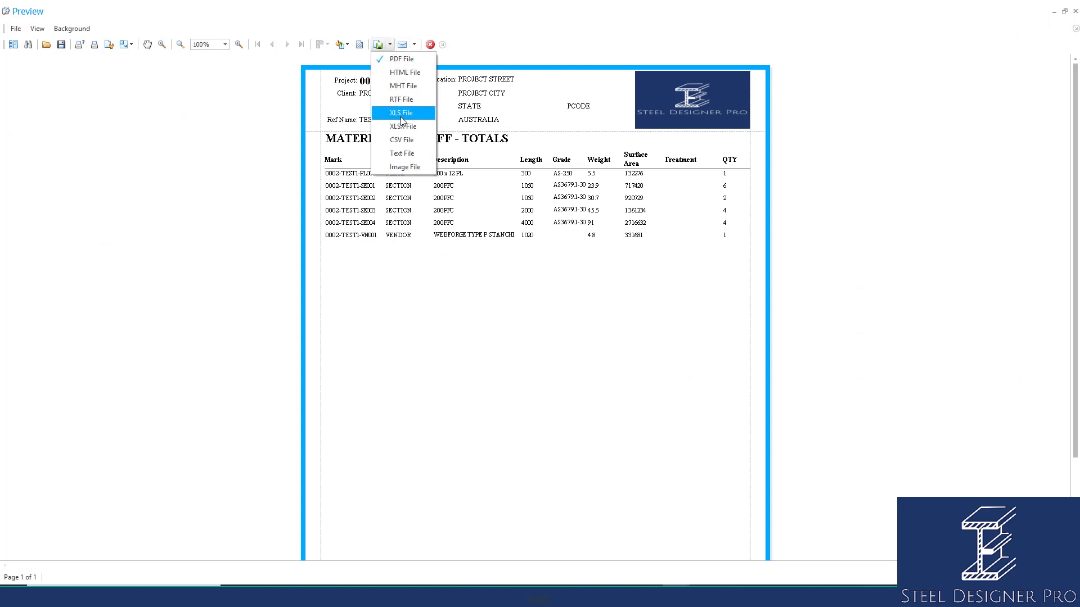
{"action": "left_click", "coordinate": [926, 129]}
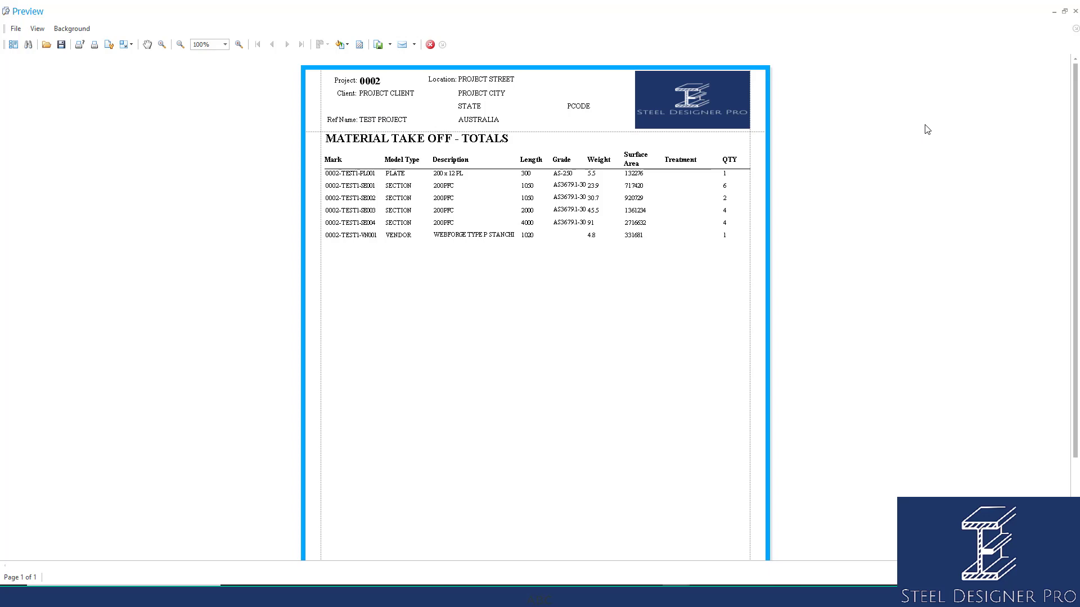
{"action": "left_click", "coordinate": [1075, 11]}
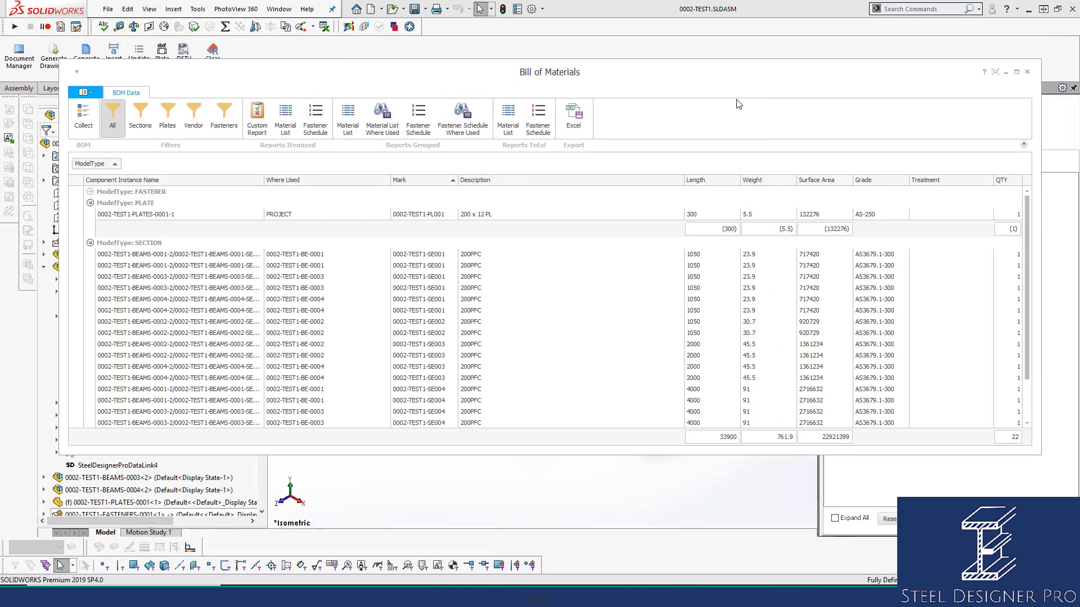
Step: Preview the where-used reports for the fastener schedule and the material list, closing each preview after reading it
{"action": "left_click", "coordinate": [467, 123]}
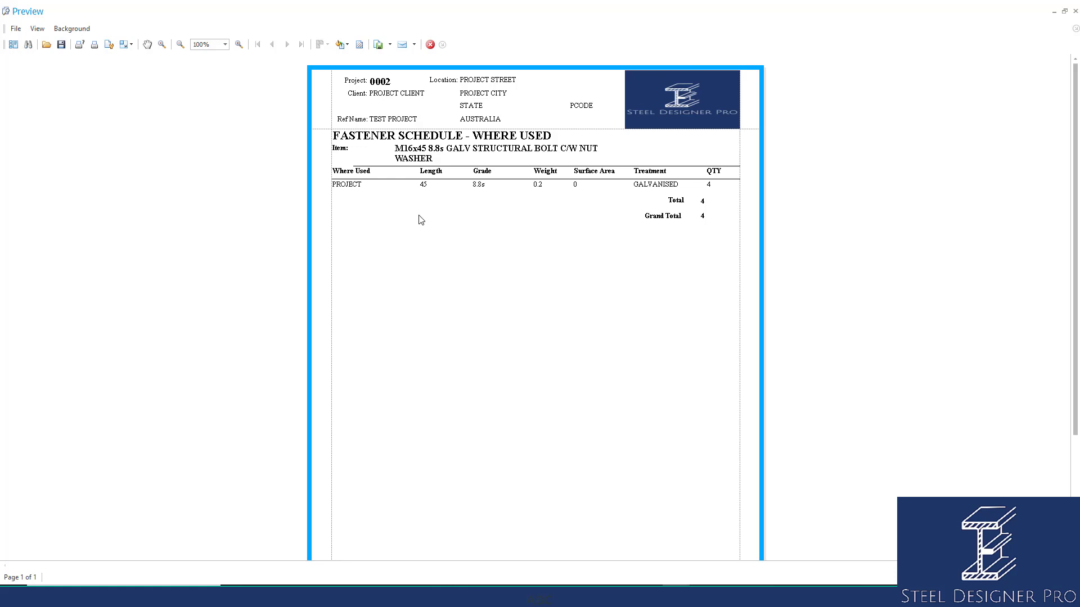
{"action": "left_click", "coordinate": [1075, 11]}
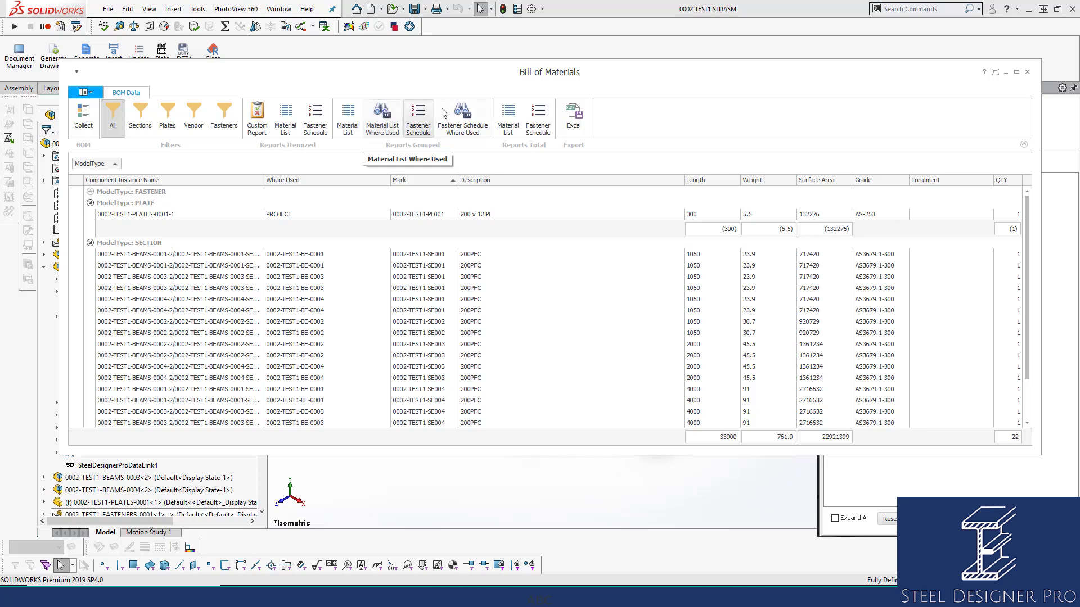
{"action": "left_click", "coordinate": [384, 114]}
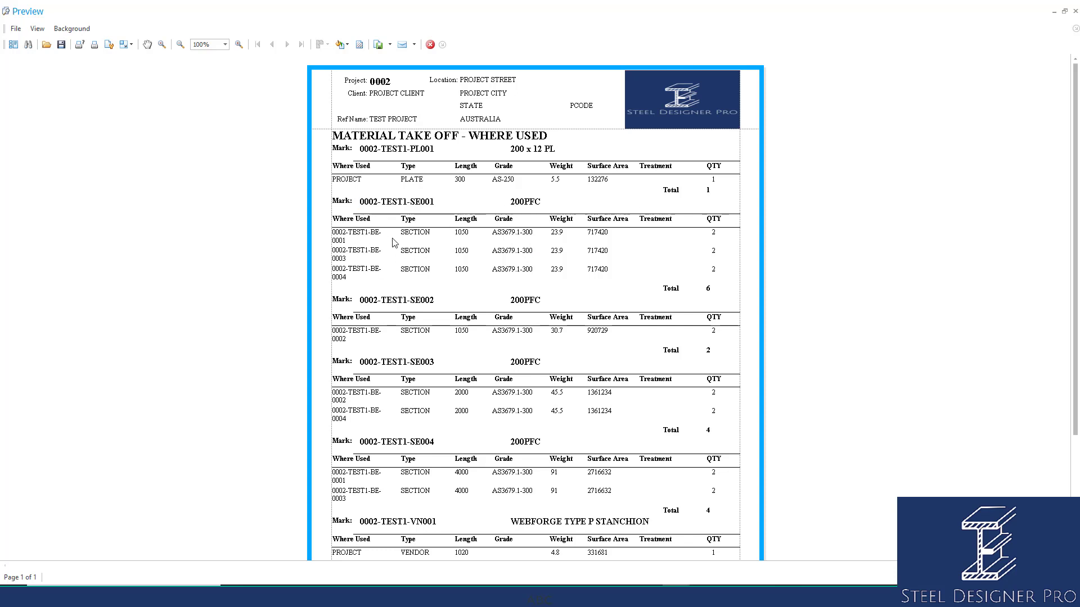
{"action": "scroll", "coordinate": [407, 247], "scroll_direction": "down", "scroll_amount": 2}
{"action": "scroll", "coordinate": [408, 246], "scroll_direction": "down", "scroll_amount": 3}
{"action": "scroll", "coordinate": [407, 247], "scroll_direction": "up", "scroll_amount": 4}
{"action": "left_click", "coordinate": [1072, 14]}
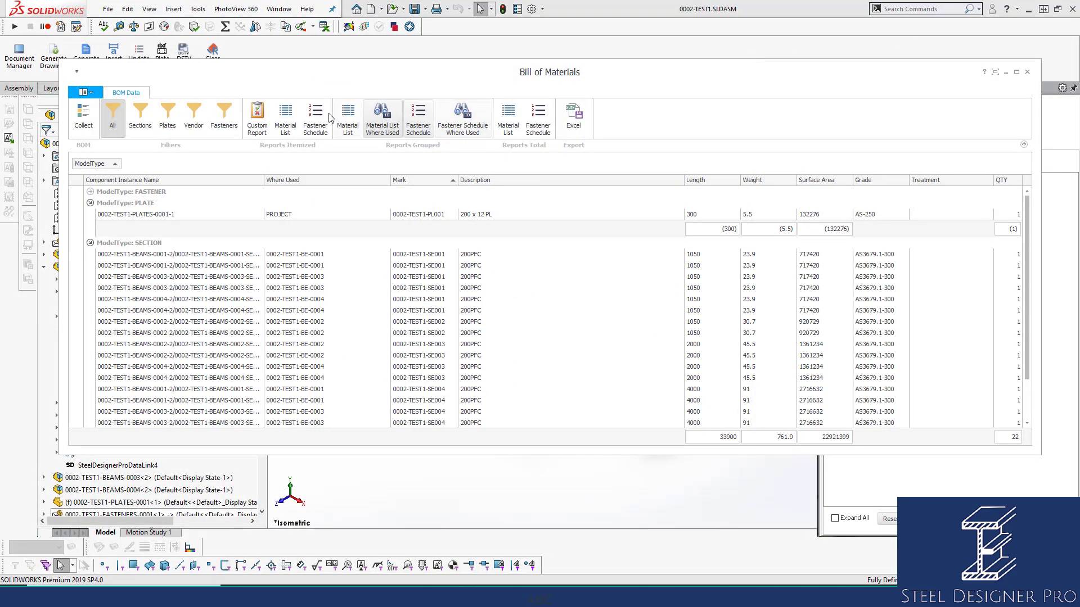
Step: Preview the itemized material list and the grouped material list, closing each report after review
{"action": "left_click", "coordinate": [290, 115]}
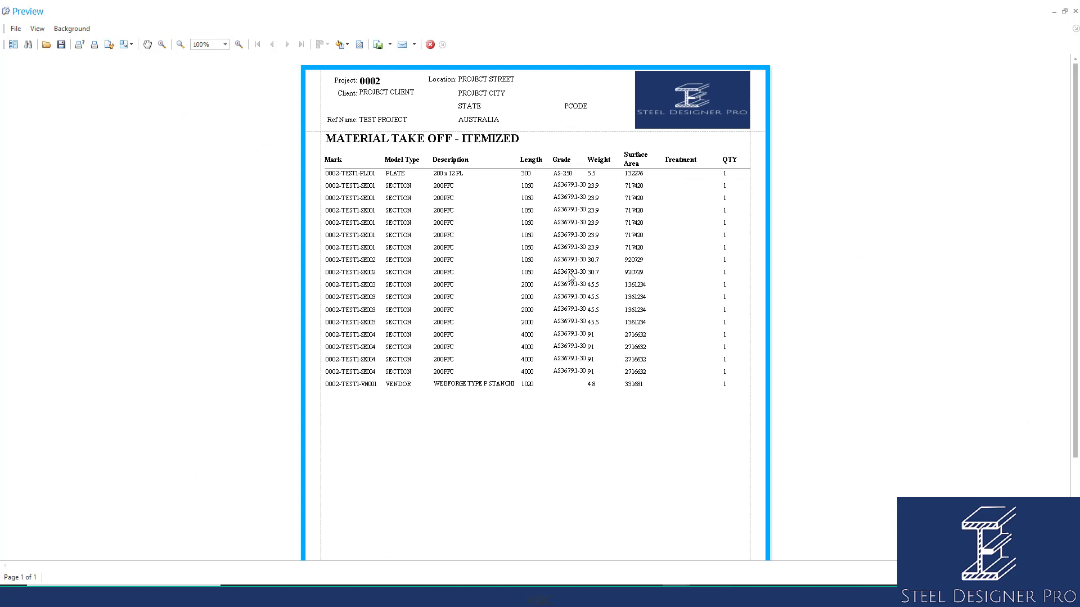
{"action": "left_click", "coordinate": [1075, 15]}
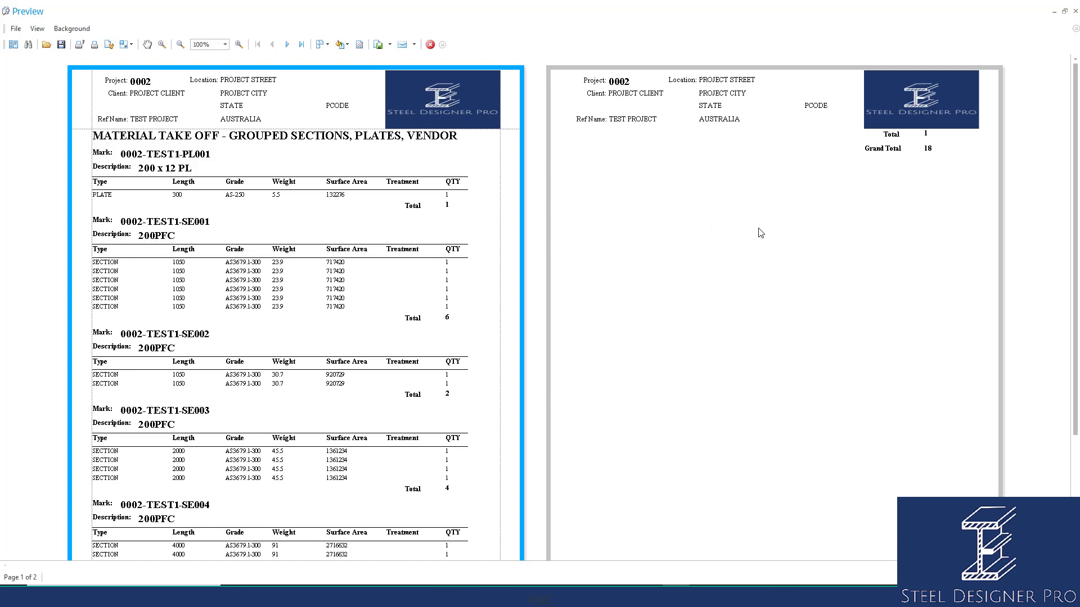
{"action": "scroll", "coordinate": [387, 284], "scroll_direction": "down", "scroll_amount": 3}
{"action": "scroll", "coordinate": [388, 284], "scroll_direction": "up", "scroll_amount": 3}
{"action": "left_click", "coordinate": [1076, 12]}
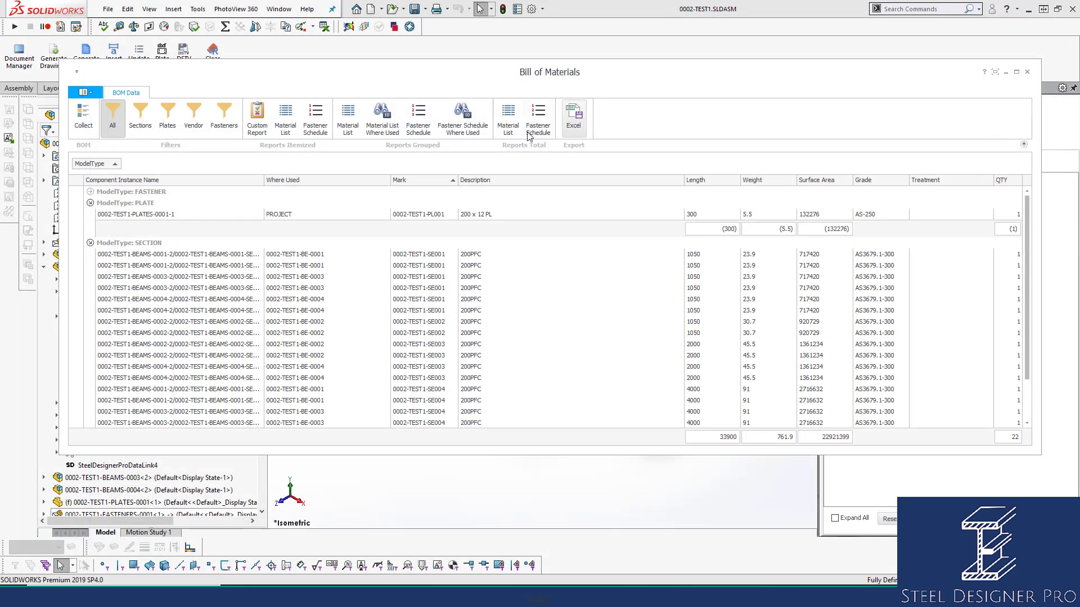
Step: Open Material List Totals.repx from the CAD Craftsman\Steel Designer Pro\Reports folder in the custom report designer
{"action": "left_click", "coordinate": [263, 116]}
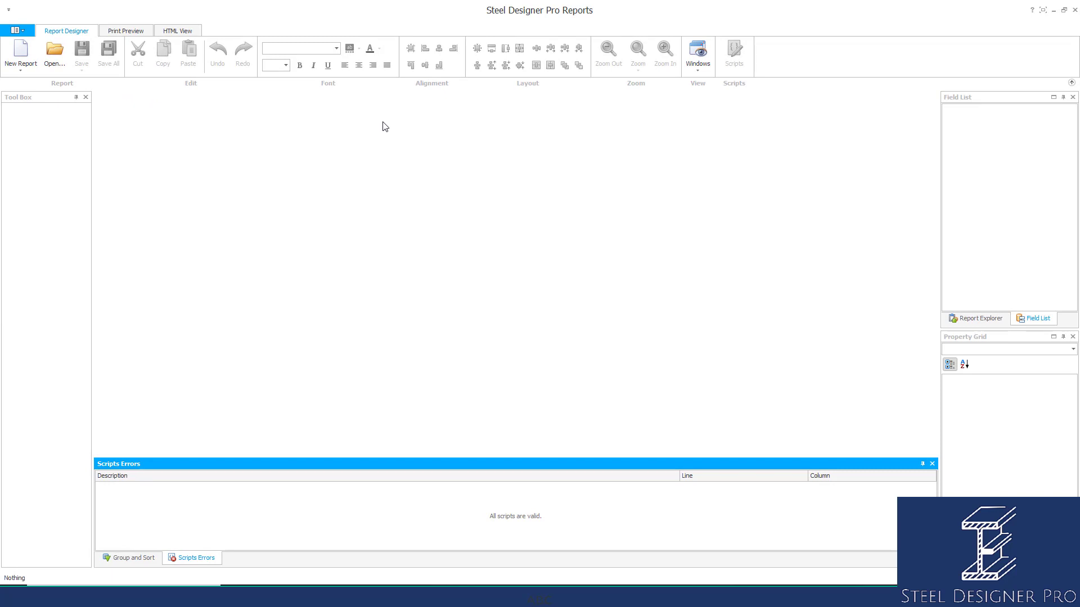
{"action": "left_click", "coordinate": [62, 56]}
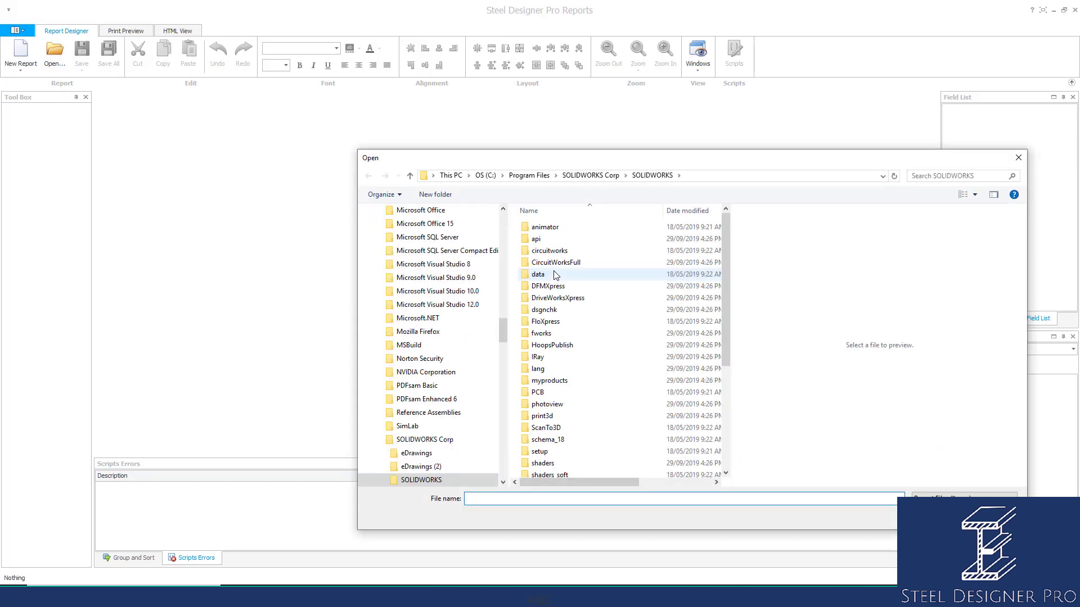
{"action": "left_click", "coordinate": [528, 176]}
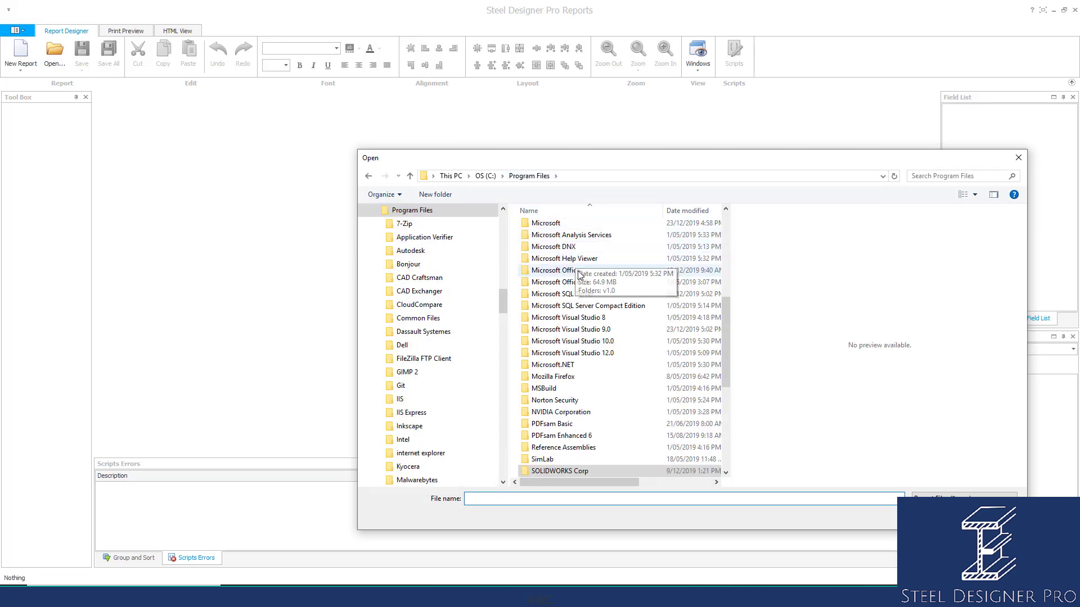
{"action": "scroll", "coordinate": [579, 274], "scroll_direction": "up", "scroll_amount": 6}
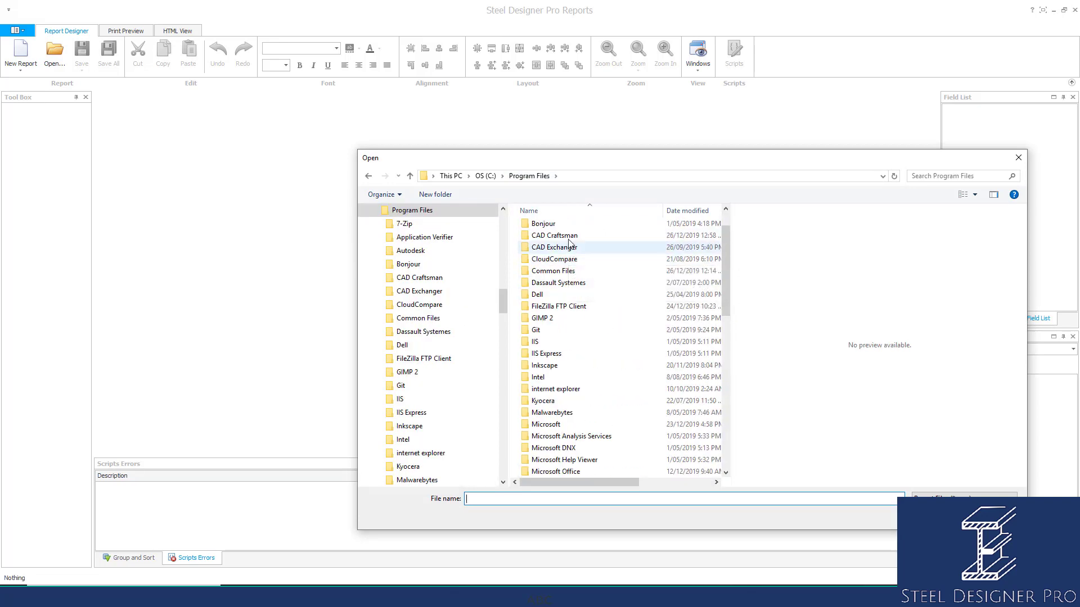
{"action": "double_click", "coordinate": [568, 235]}
{"action": "double_click", "coordinate": [568, 226]}
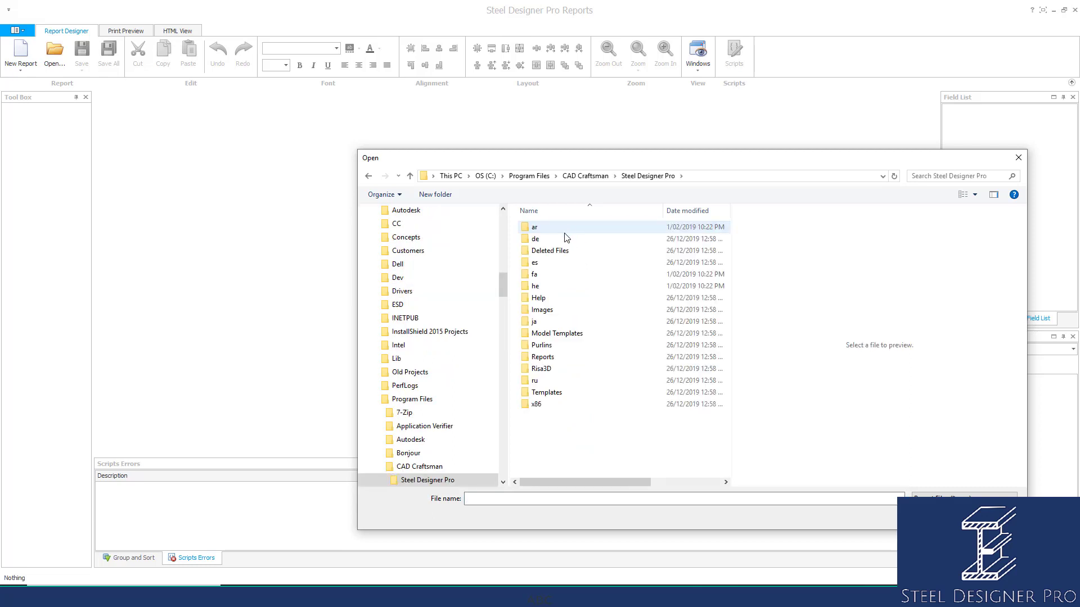
{"action": "double_click", "coordinate": [557, 357]}
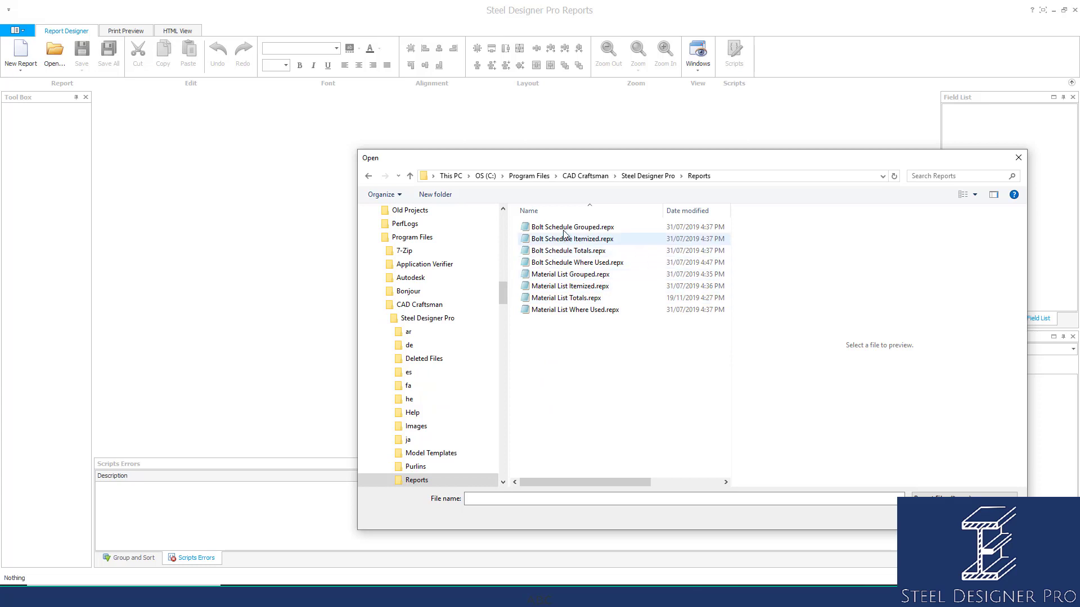
{"action": "left_click", "coordinate": [573, 299]}
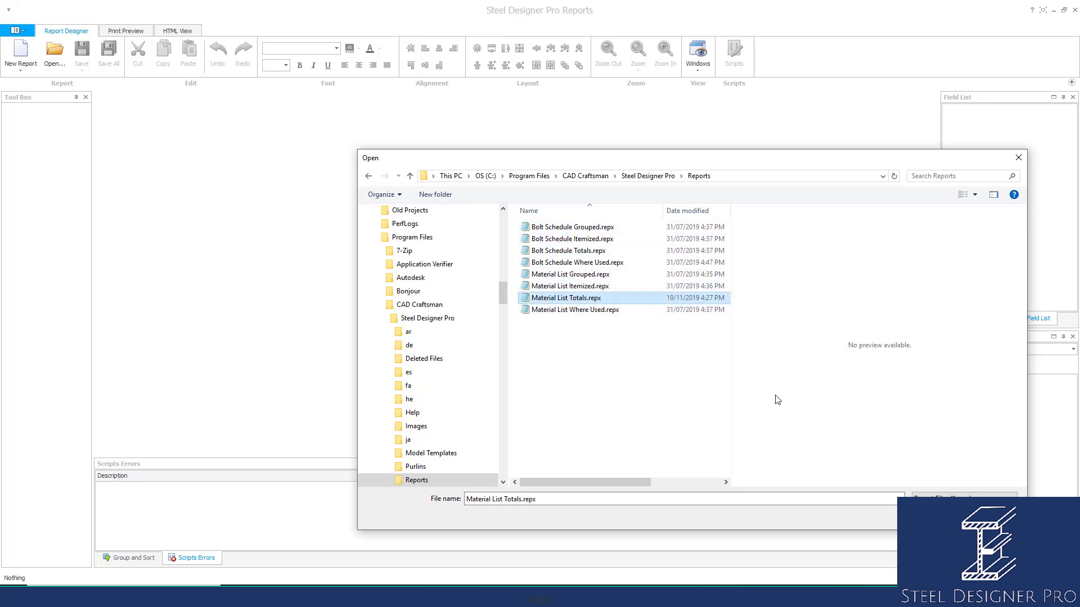
{"action": "left_click", "coordinate": [938, 516]}
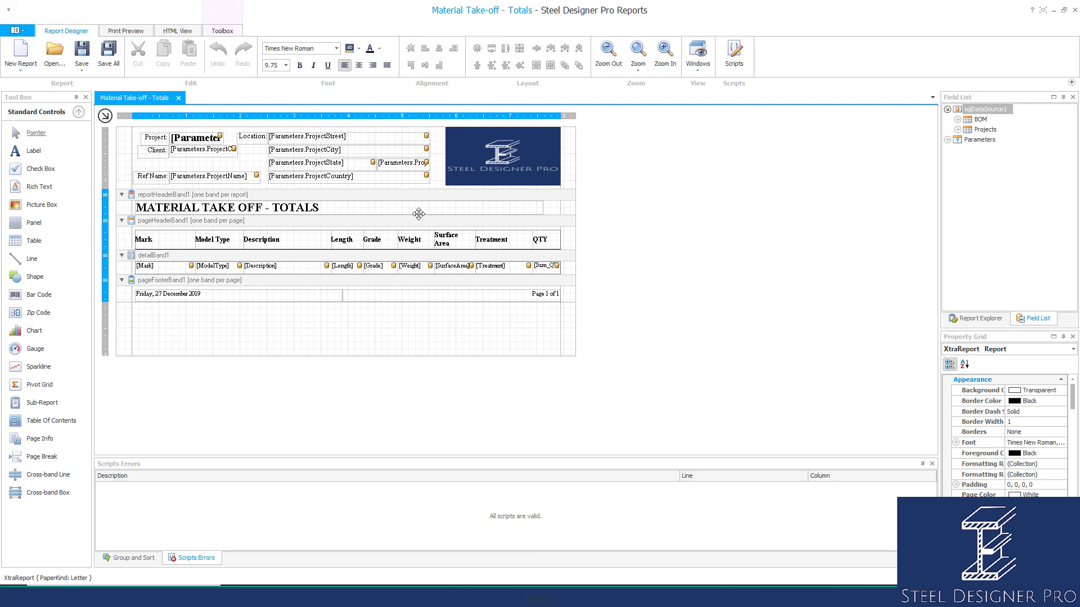
Step: Shrink the logo picture in the report's top margin to about 100 by 75 and make that band slightly taller
{"action": "left_click", "coordinate": [479, 142]}
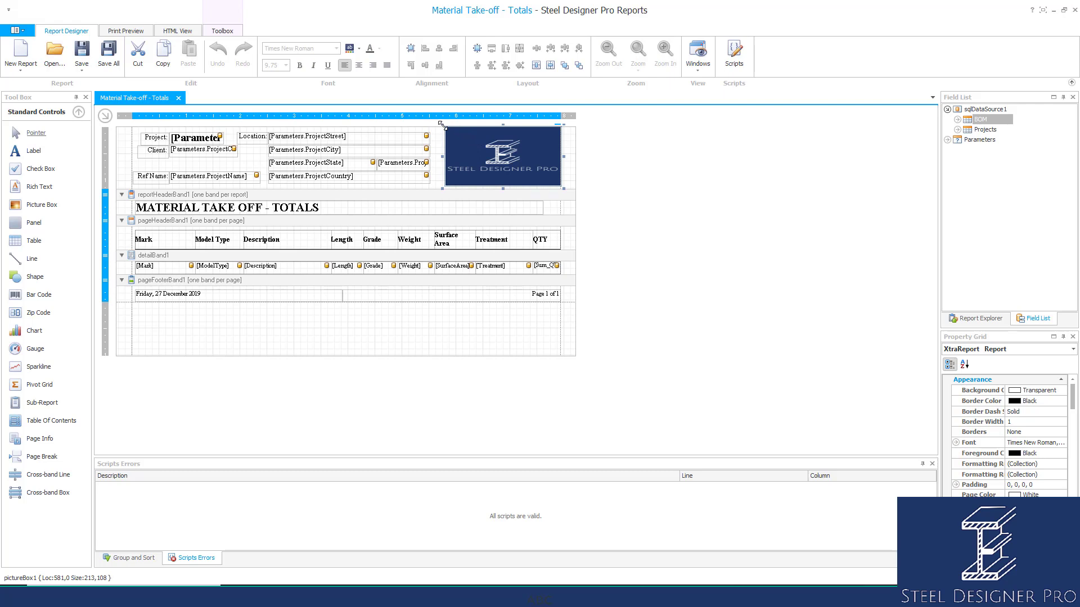
{"action": "left_click_drag", "start_coordinate": [442, 124], "coordinate": [495, 162]}
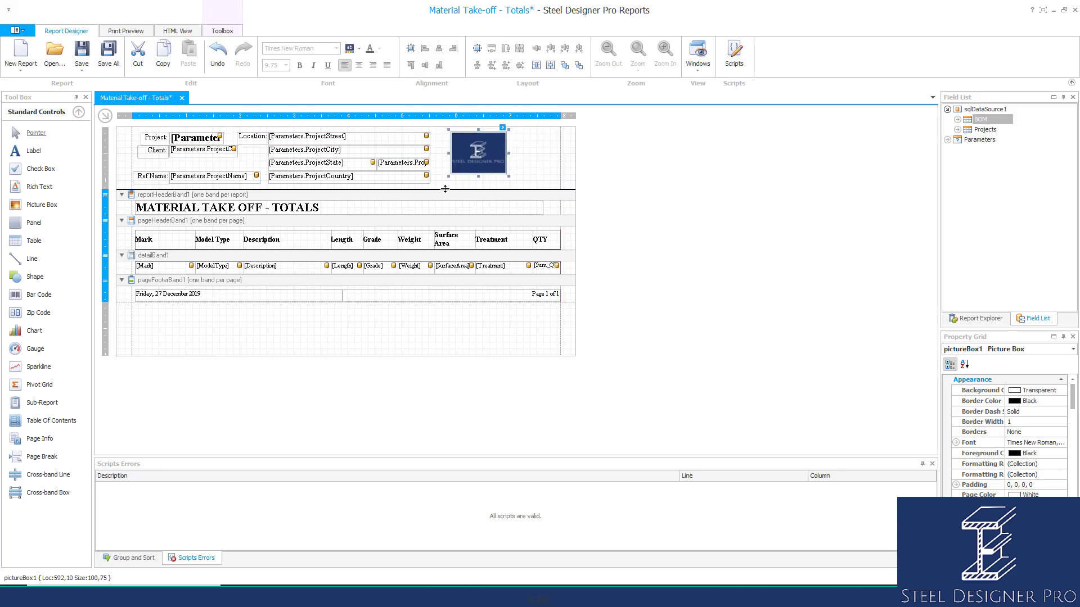
{"action": "mouse_move", "coordinate": [445, 188]}
{"action": "left_mouse_down"}
{"action": "mouse_move", "coordinate": [444, 218]}
{"action": "mouse_move", "coordinate": [444, 191]}
{"action": "left_mouse_up"}
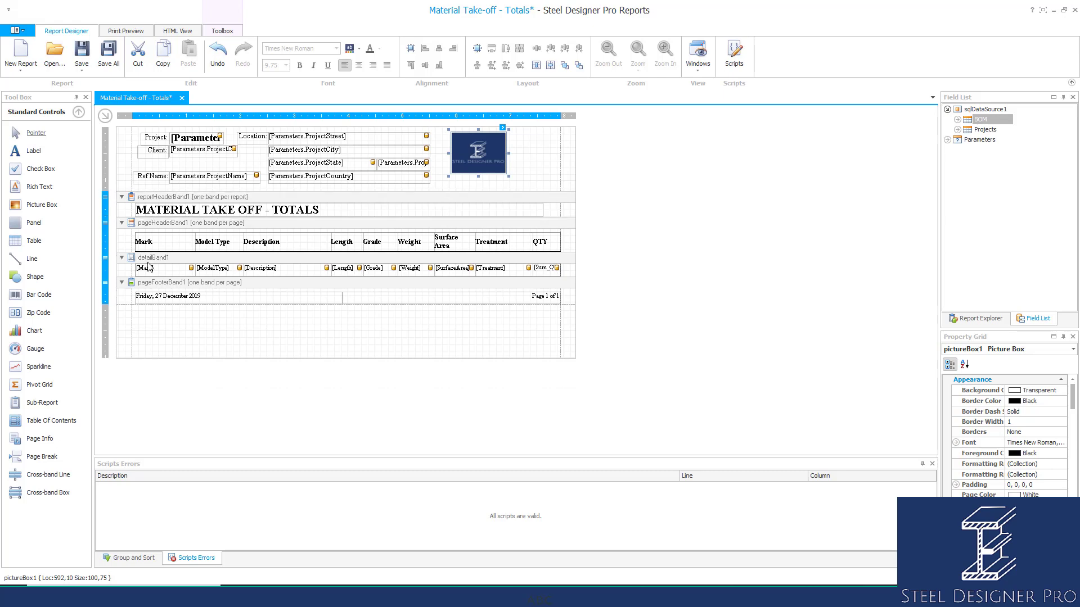
Step: Examine the page footer's date element and the BOM field bound to each cell of the detail band
{"action": "left_click", "coordinate": [411, 298]}
{"action": "left_click", "coordinate": [288, 298]}
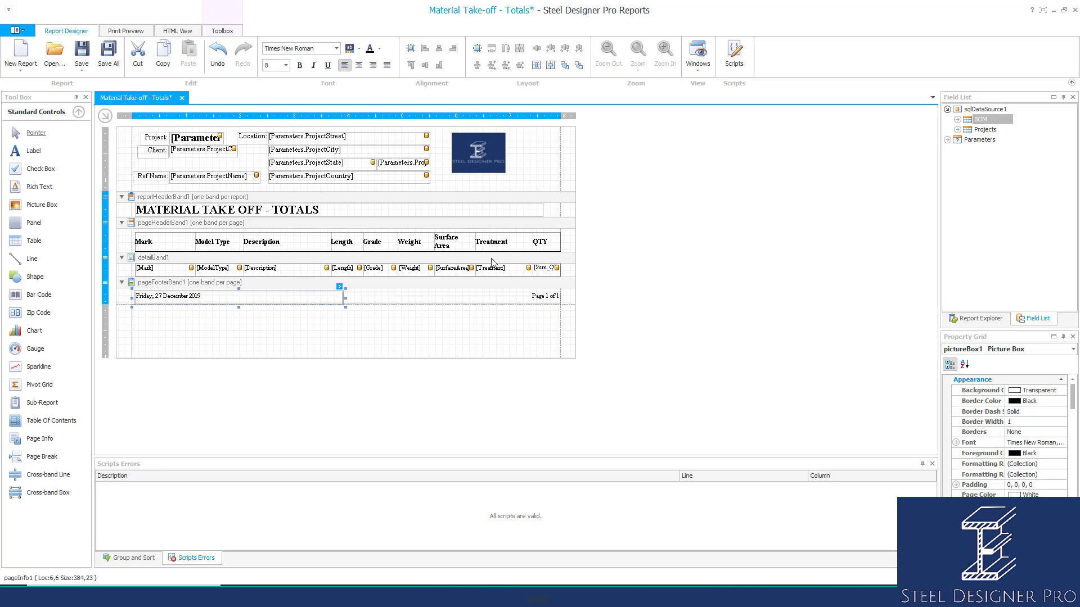
{"action": "left_click", "coordinate": [544, 270]}
{"action": "left_click", "coordinate": [498, 268]}
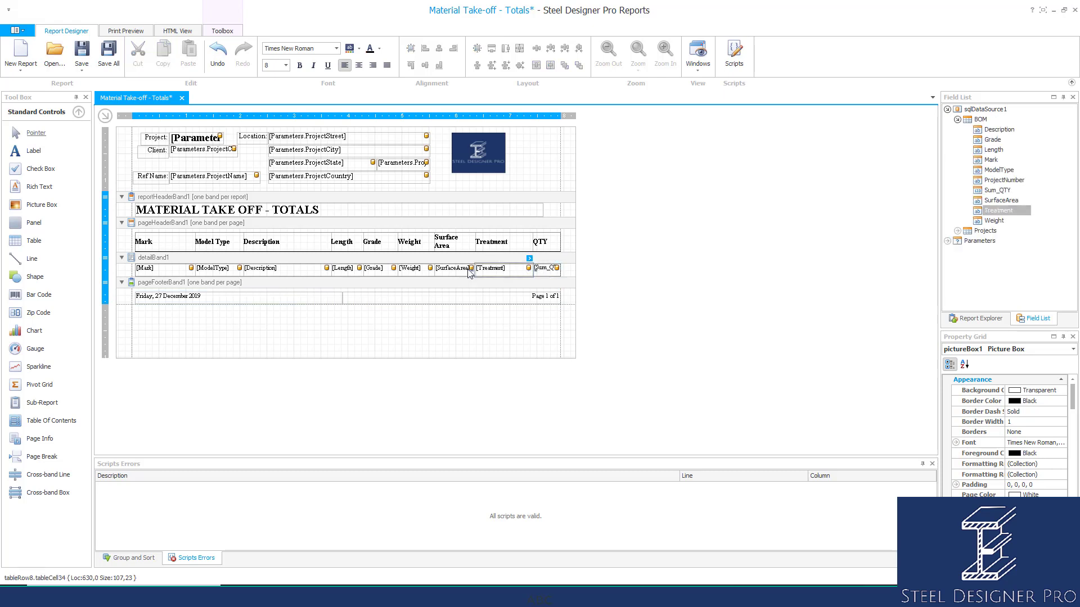
{"action": "left_click", "coordinate": [450, 269]}
{"action": "left_click", "coordinate": [376, 269]}
{"action": "left_click", "coordinate": [346, 269]}
{"action": "left_click", "coordinate": [262, 269]}
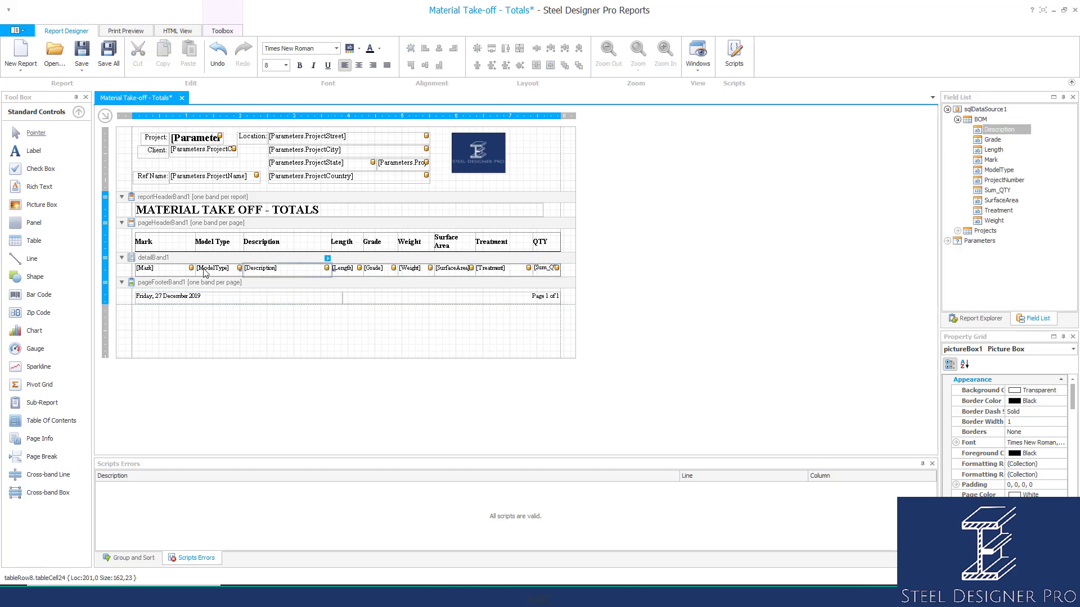
{"action": "left_click", "coordinate": [214, 269]}
{"action": "left_click", "coordinate": [158, 269]}
Step: Collapse the BOM fields in the field list and select the sqlDataSource1 data source
{"action": "left_click", "coordinate": [643, 230]}
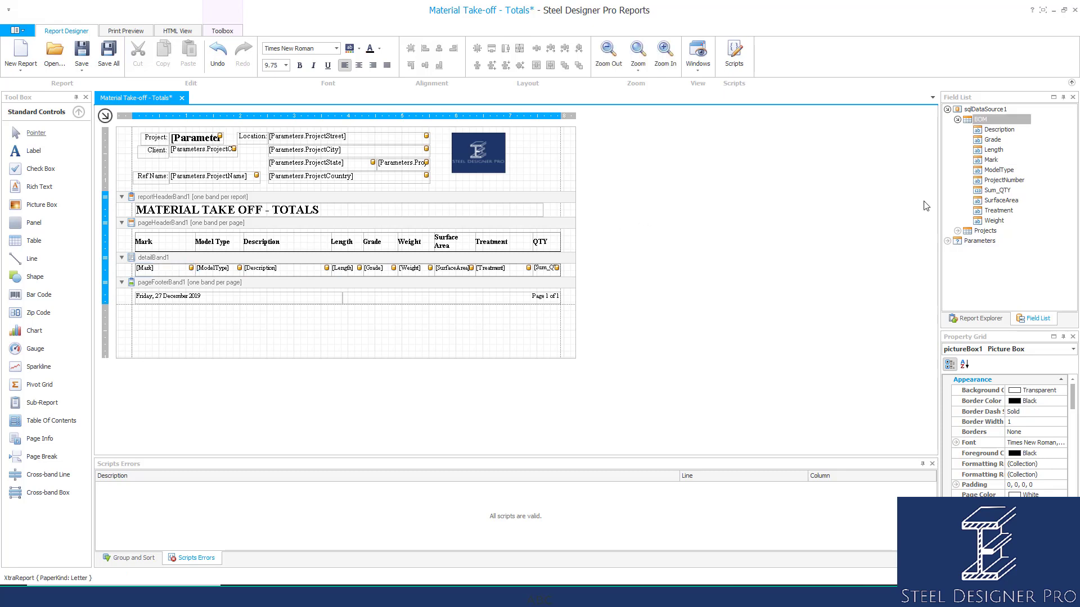
{"action": "left_click", "coordinate": [957, 119]}
{"action": "left_click", "coordinate": [981, 110]}
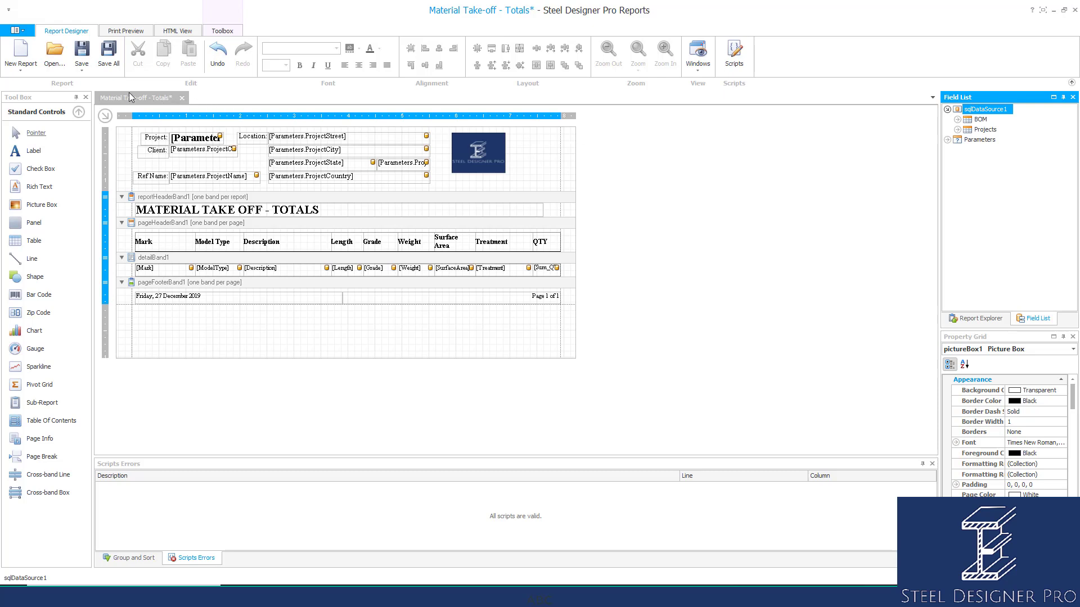
Step: Preview the material take-off totals report with the resized logo and return to the report design
{"action": "left_click", "coordinate": [120, 30]}
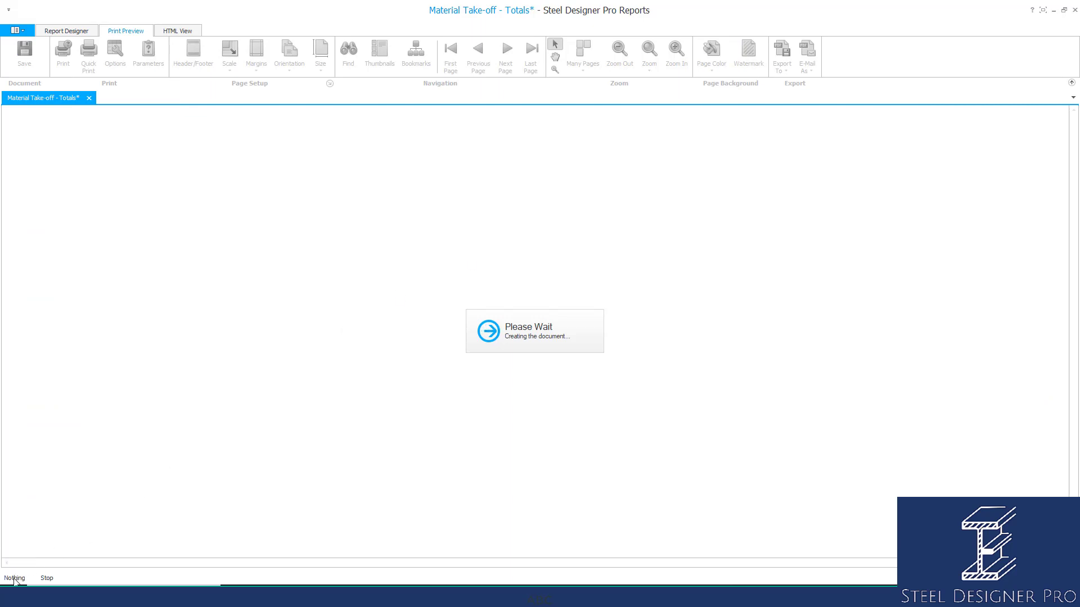
{"action": "left_click", "coordinate": [14, 578]}
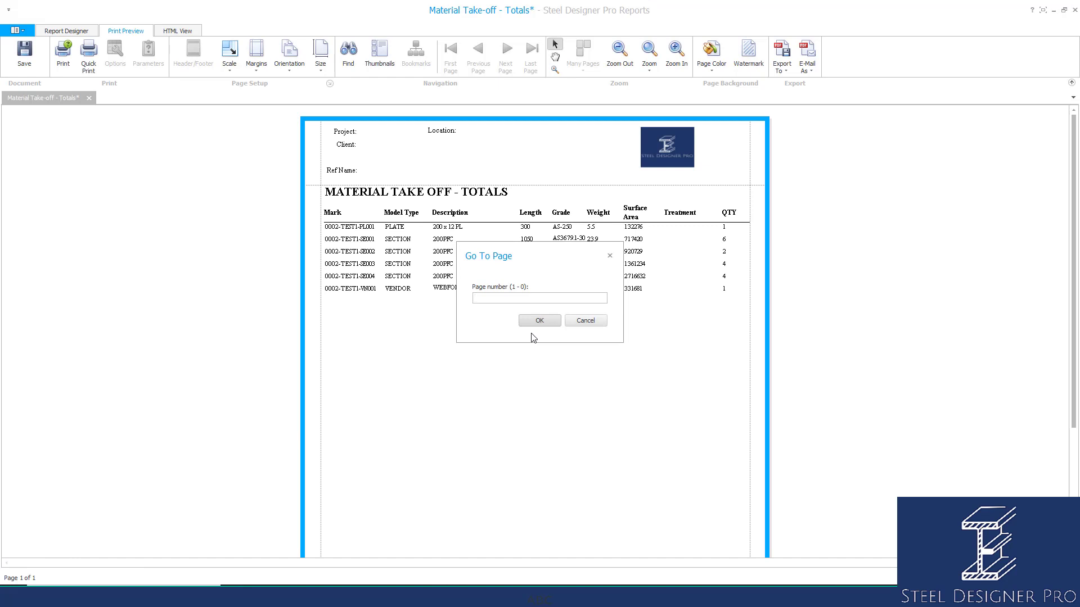
{"action": "left_click", "coordinate": [539, 321]}
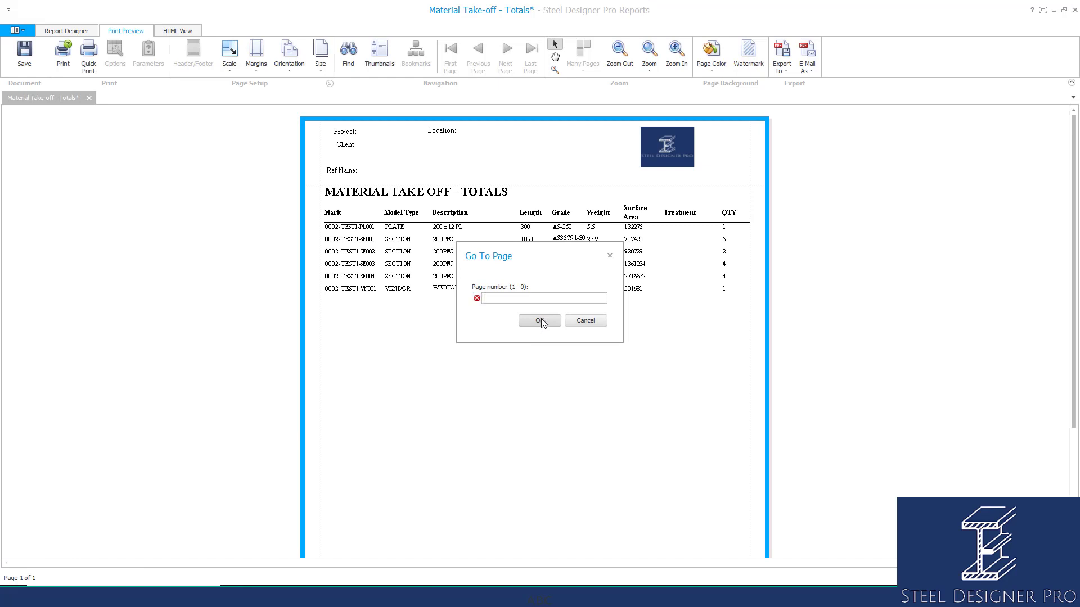
{"action": "left_click", "coordinate": [585, 321]}
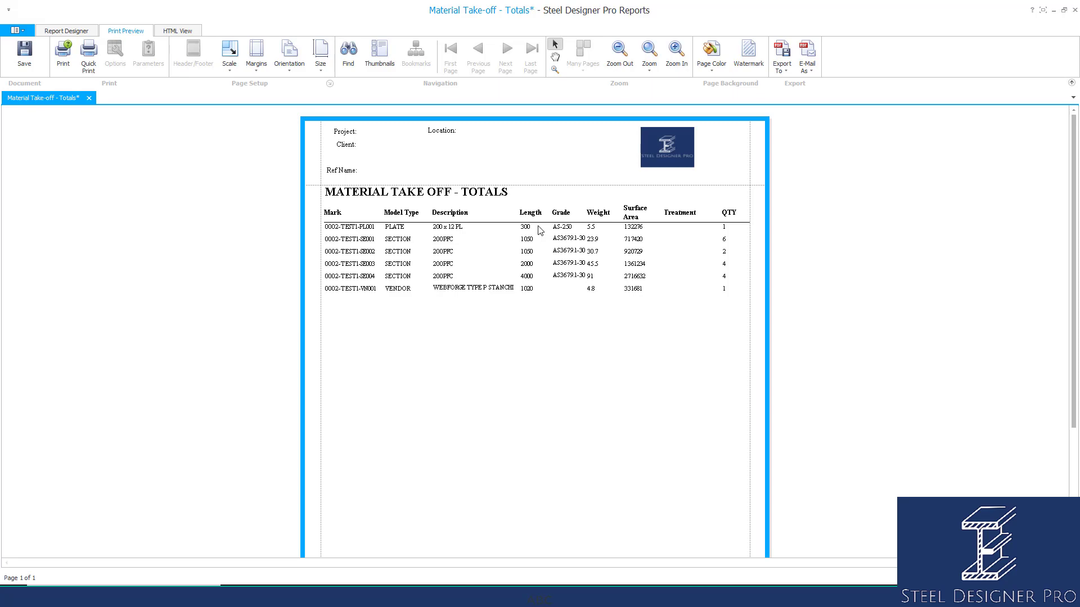
{"action": "left_click", "coordinate": [71, 32]}
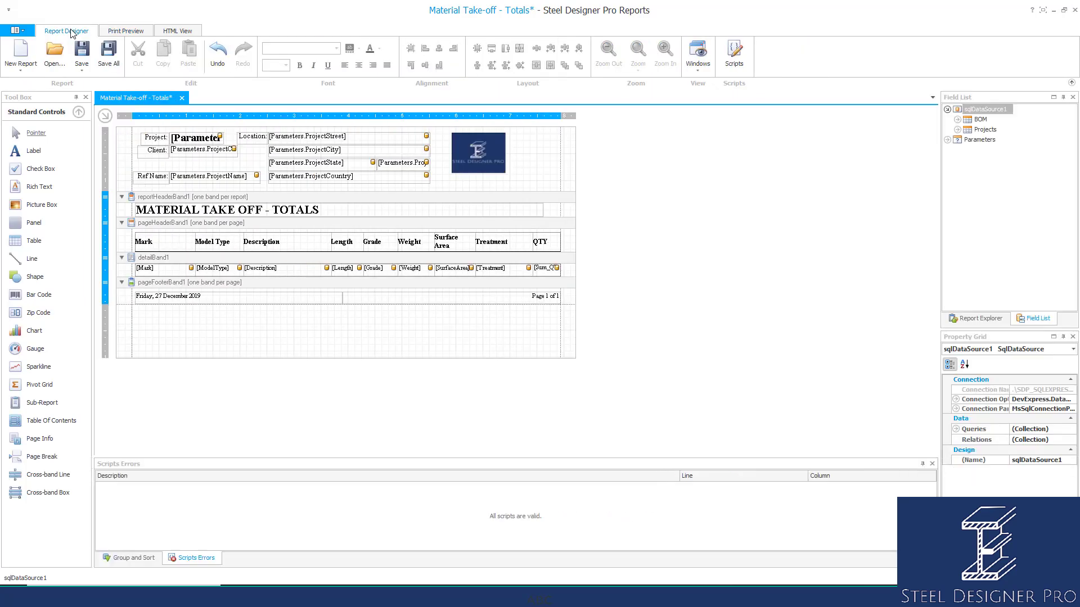
Step: Create a new data-bound report with the wizard, using a database source with self-specified connection parameters
{"action": "left_click", "coordinate": [21, 70]}
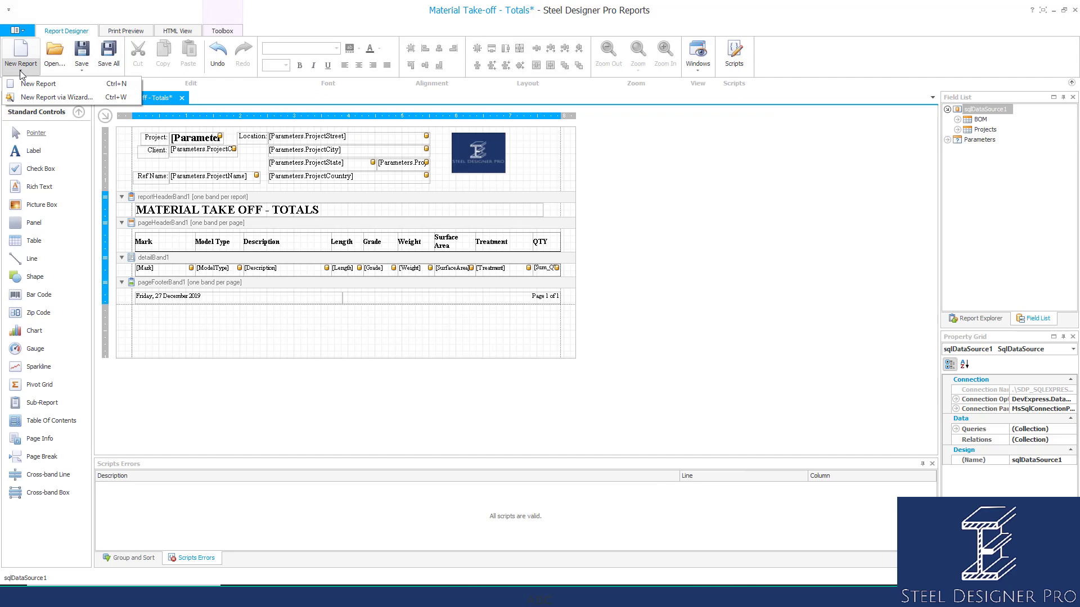
{"action": "left_click", "coordinate": [56, 96]}
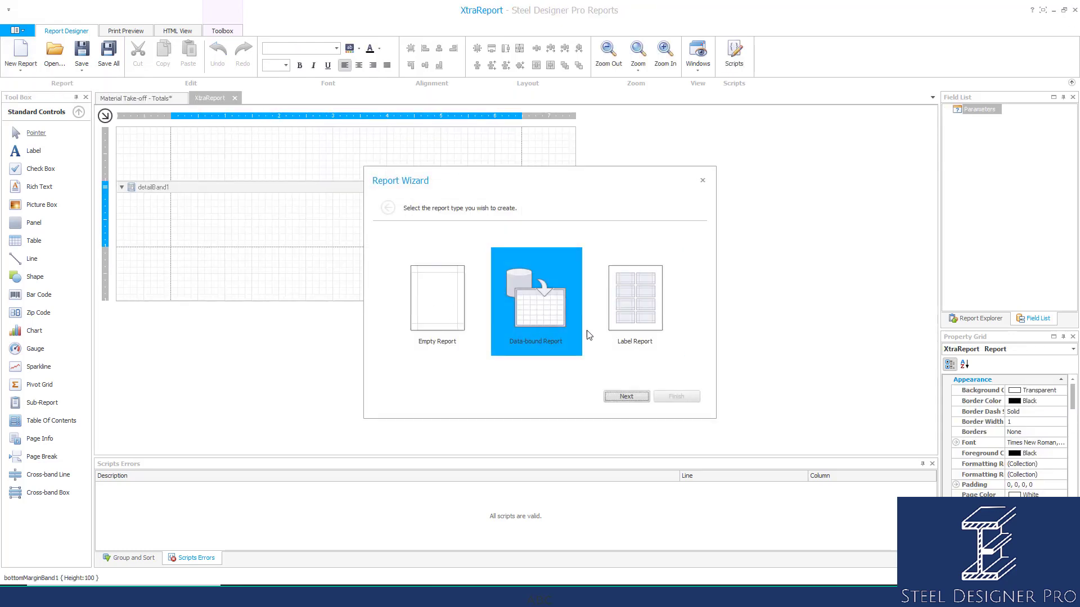
{"action": "left_click", "coordinate": [627, 398]}
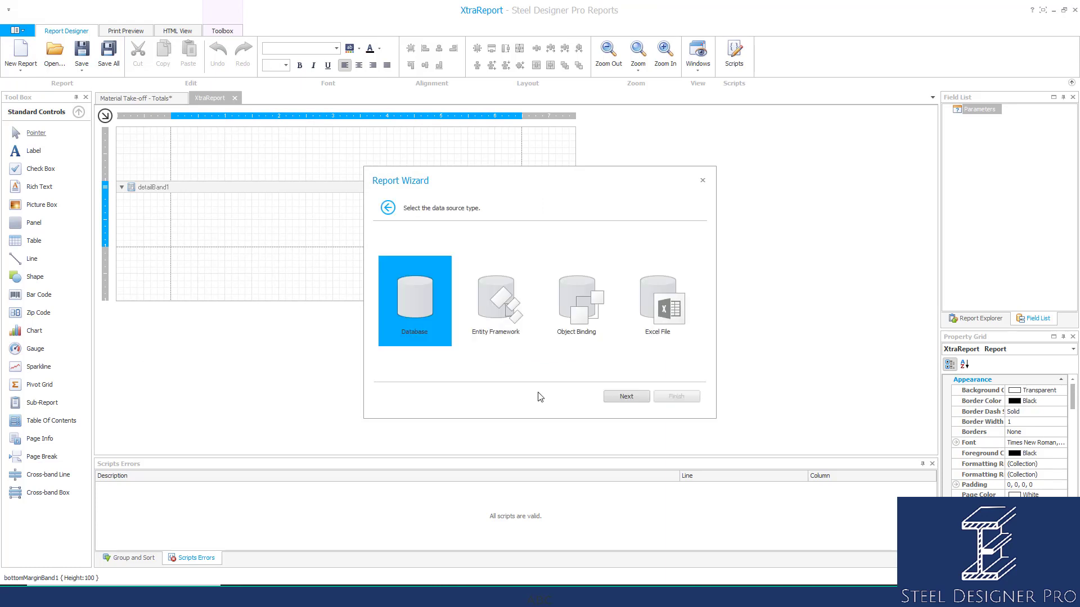
{"action": "left_click", "coordinate": [624, 397]}
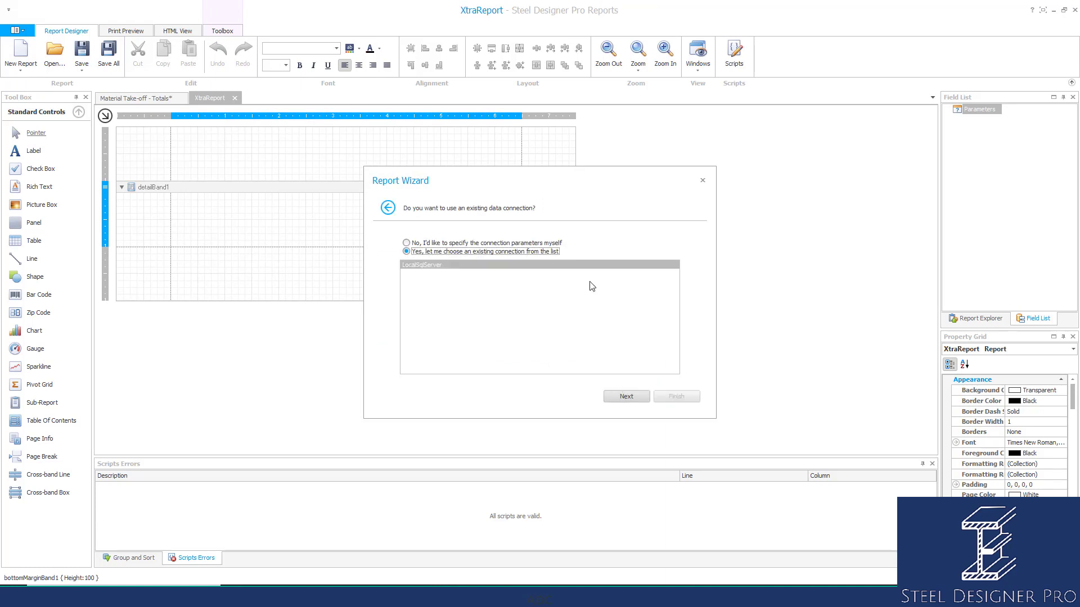
{"action": "left_click", "coordinate": [419, 244]}
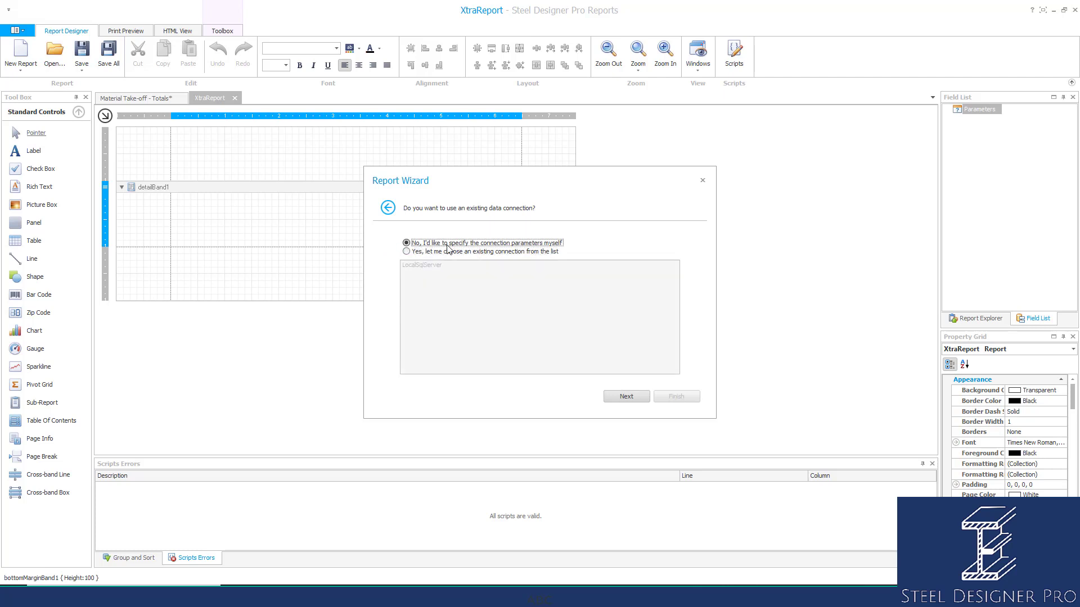
{"action": "left_click", "coordinate": [627, 397]}
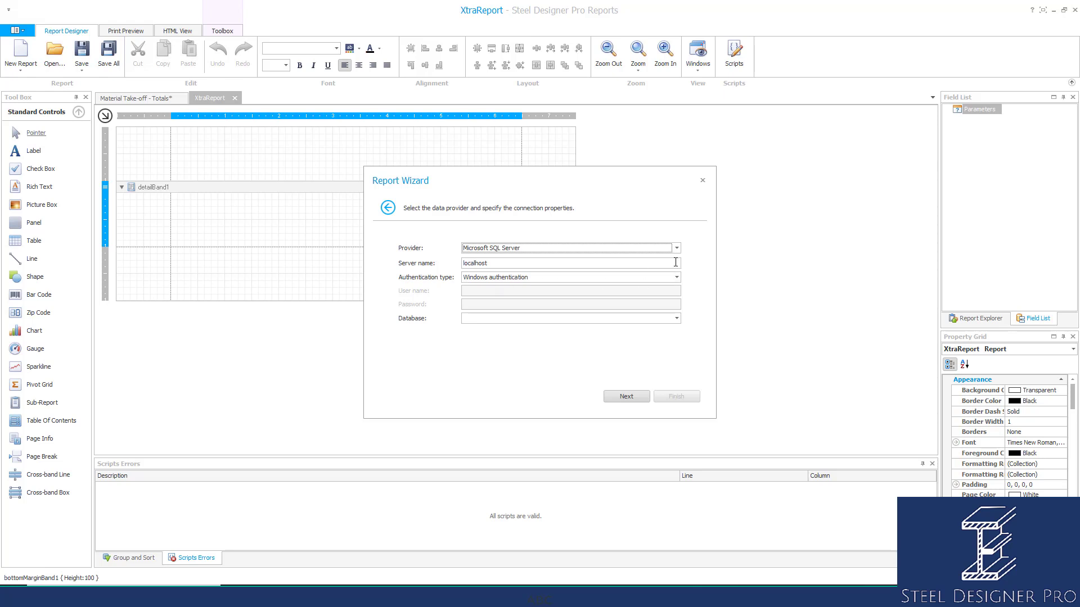
Step: Try to load the database list from the localhost Microsoft SQL Server
{"action": "left_click_drag", "start_coordinate": [675, 262], "coordinate": [438, 262]}
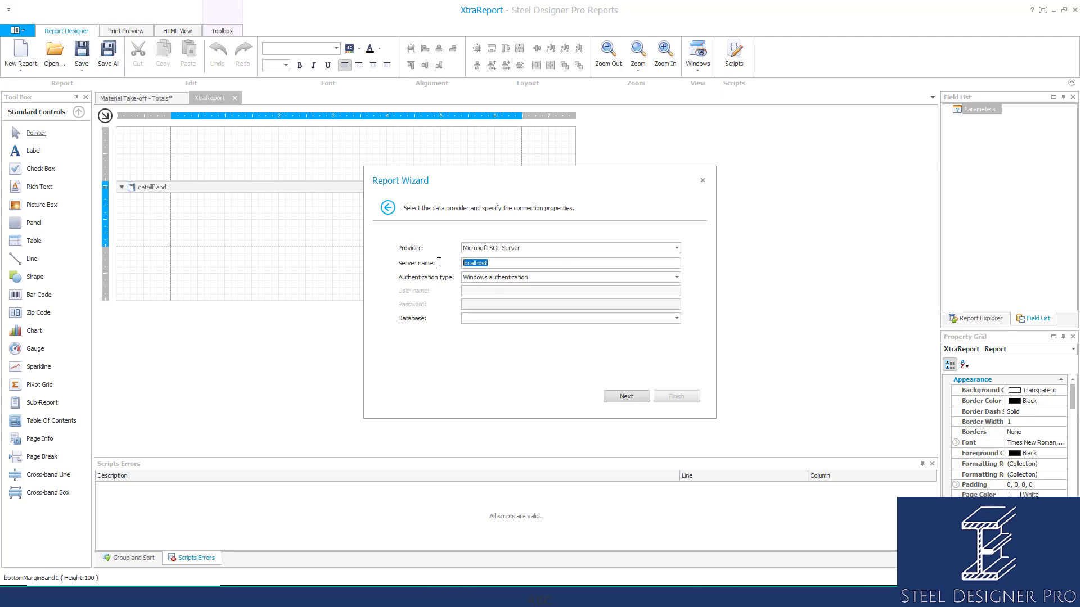
{"action": "left_click", "coordinate": [531, 247]}
{"action": "left_click", "coordinate": [522, 254]}
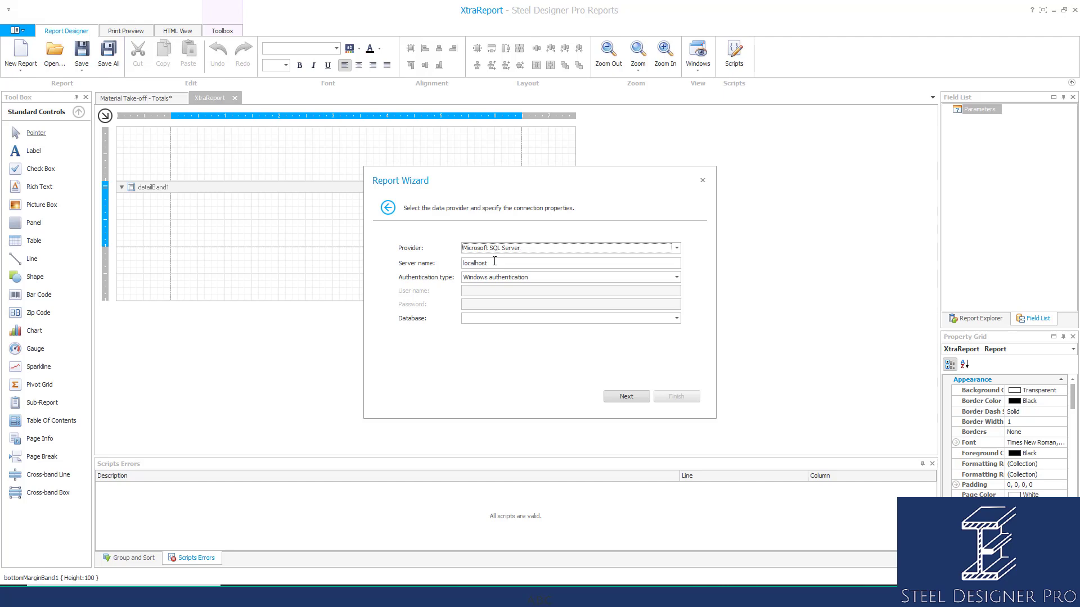
{"action": "key", "text": "Tab"}
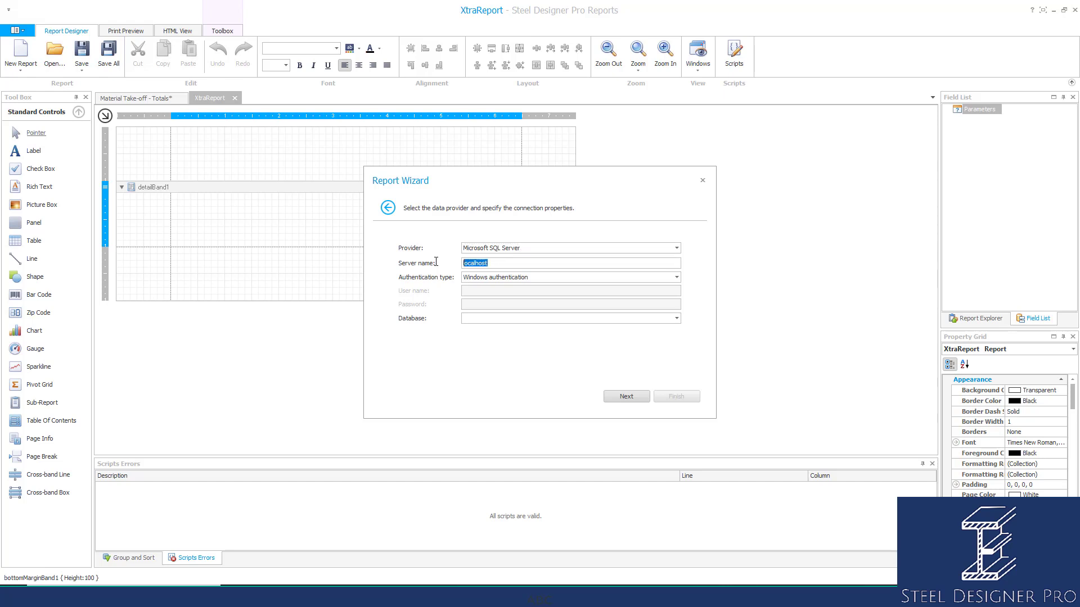
{"action": "left_click", "coordinate": [676, 318]}
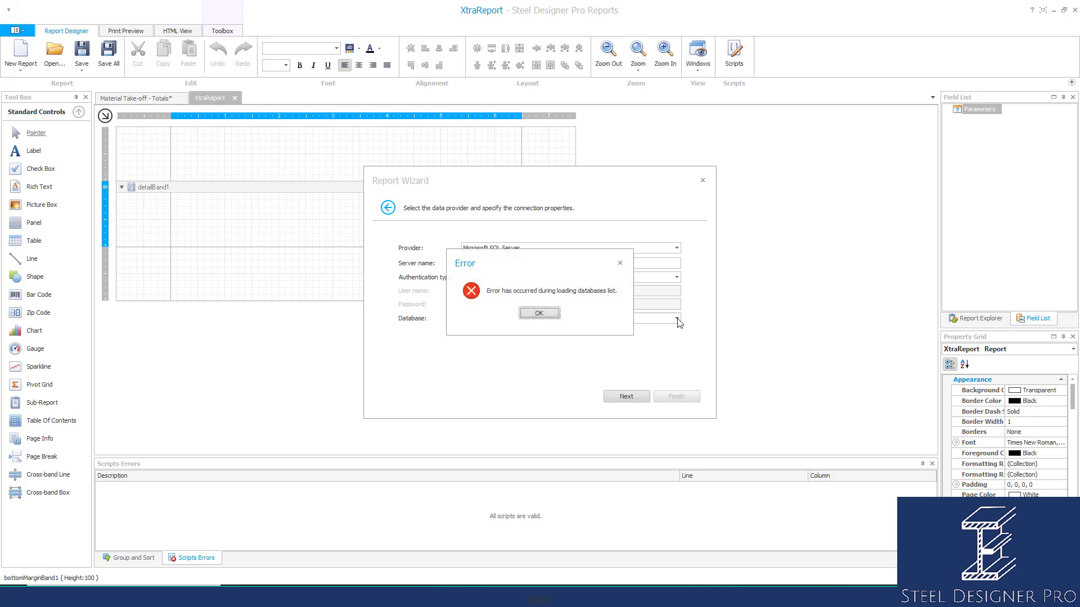
{"action": "left_click", "coordinate": [554, 314]}
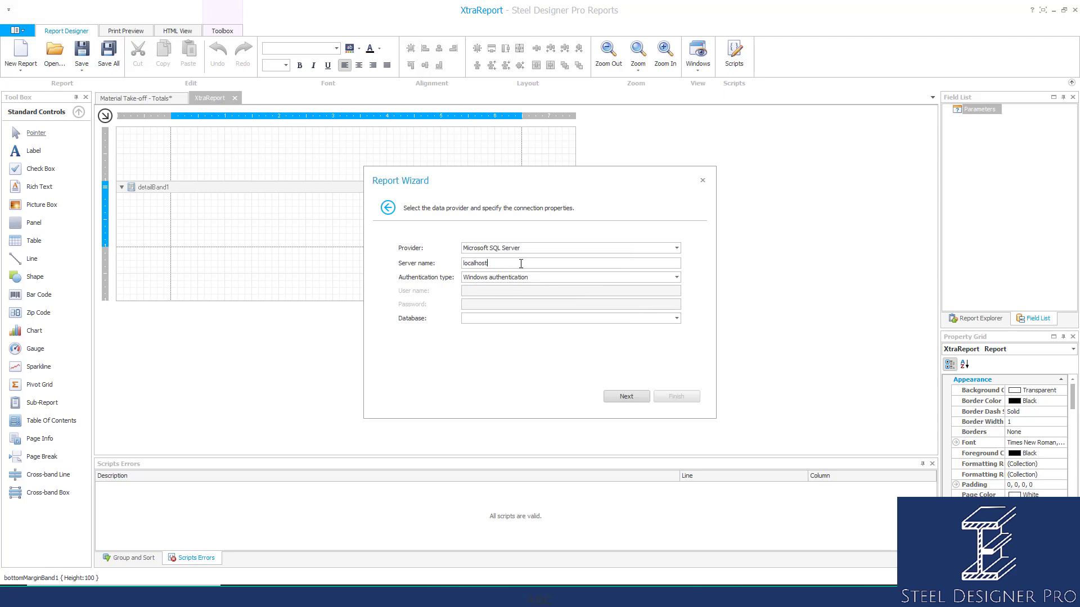
Step: Set the server name to ./SDP_SQLEXPRESS and try to load its database list
{"action": "left_click_drag", "start_coordinate": [528, 263], "coordinate": [452, 263]}
{"action": "type", "text": "./SDP_SQLEXPRESS"}
{"action": "left_click", "coordinate": [677, 319]}
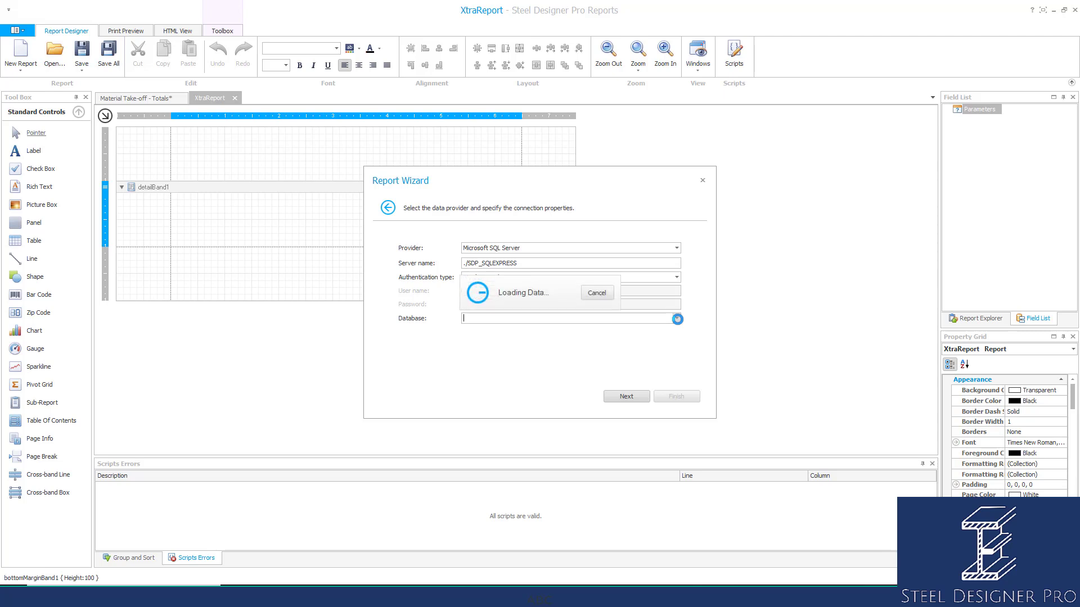
{"action": "left_click", "coordinate": [601, 296]}
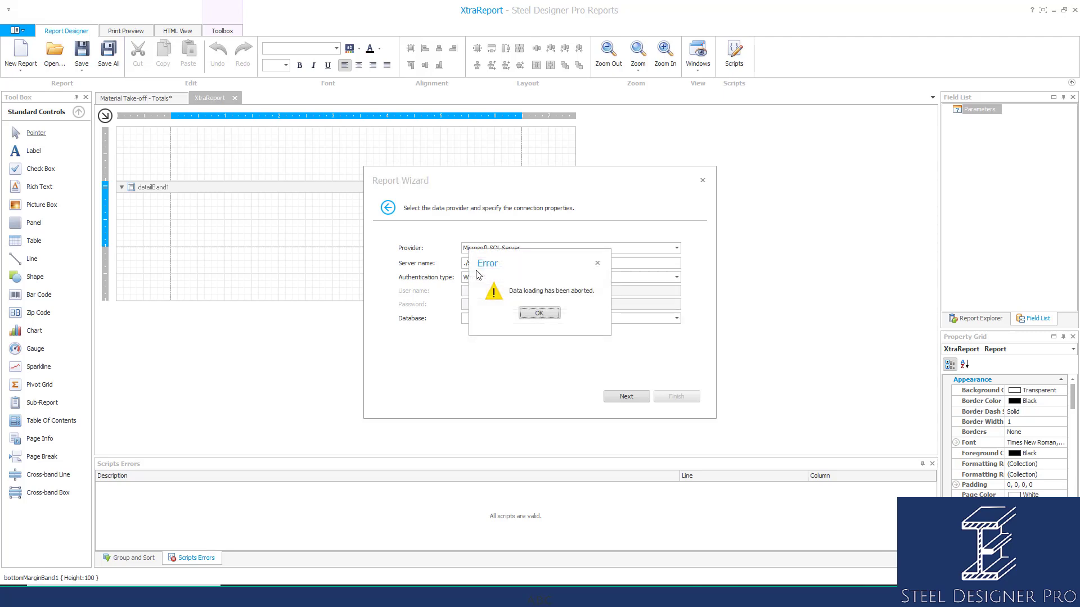
{"action": "left_click", "coordinate": [533, 313]}
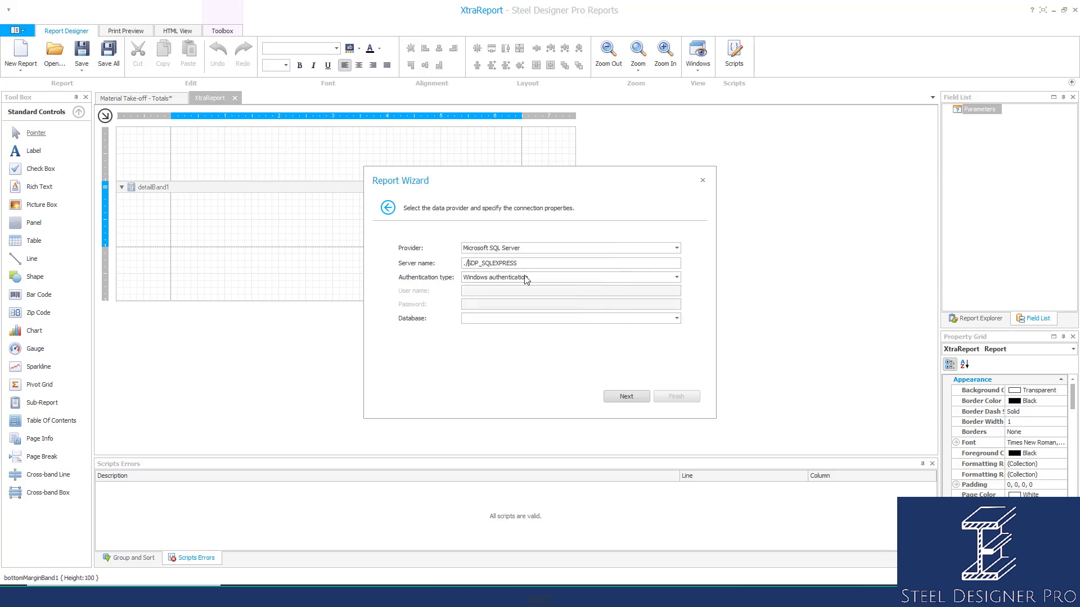
Step: Correct the server name to .\SDP_SQLEXPRESS, choose the SteelDesignerPro database and continue to the query page
{"action": "key", "text": "BackSpace"}
{"action": "type", "text": "\\"}
{"action": "left_click", "coordinate": [676, 319]}
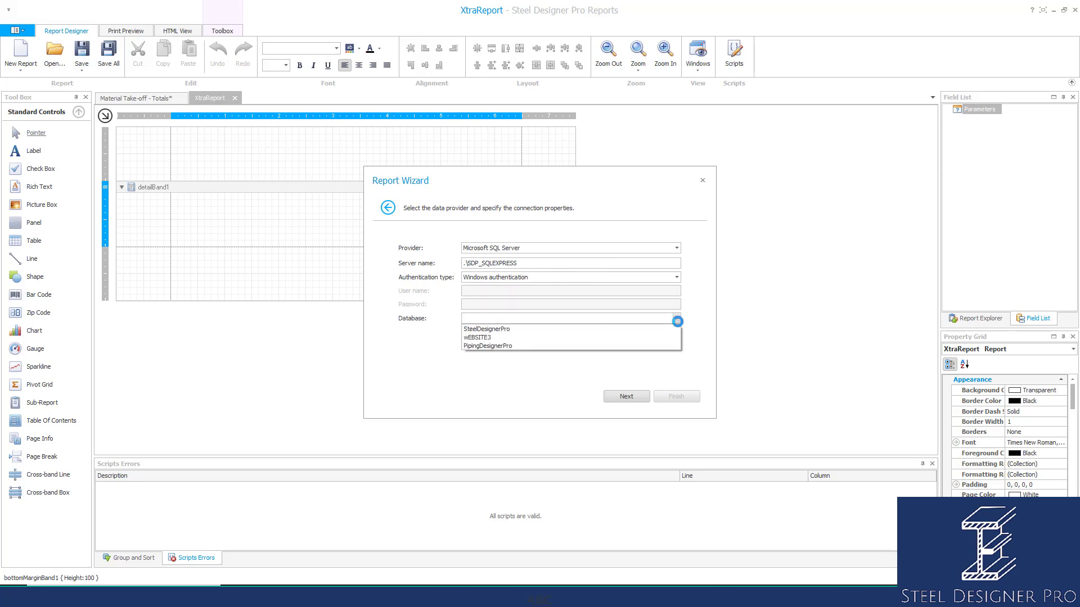
{"action": "left_click", "coordinate": [476, 329]}
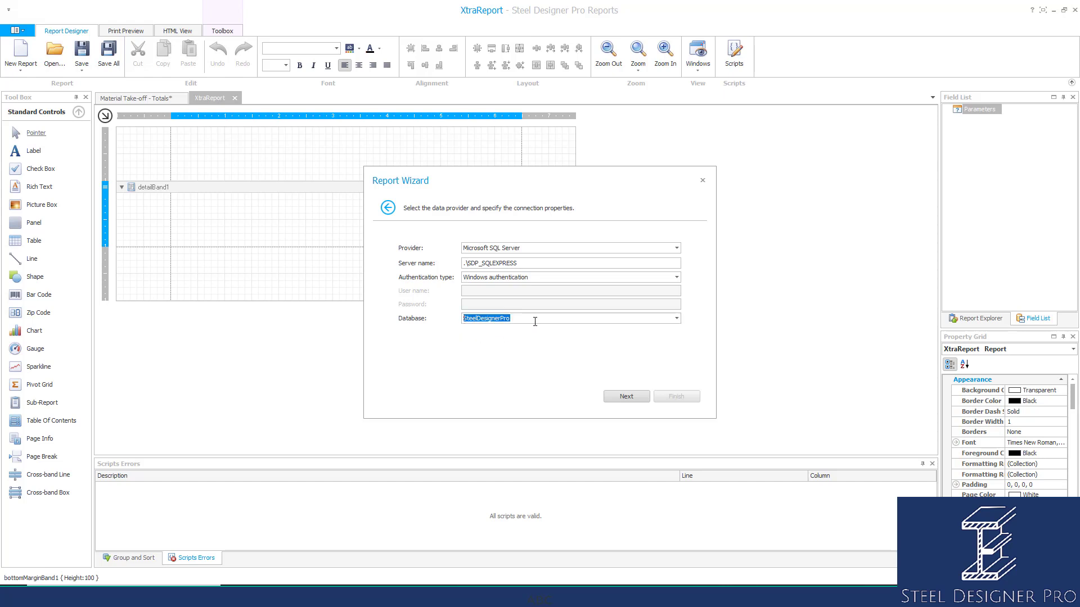
{"action": "left_click", "coordinate": [625, 397]}
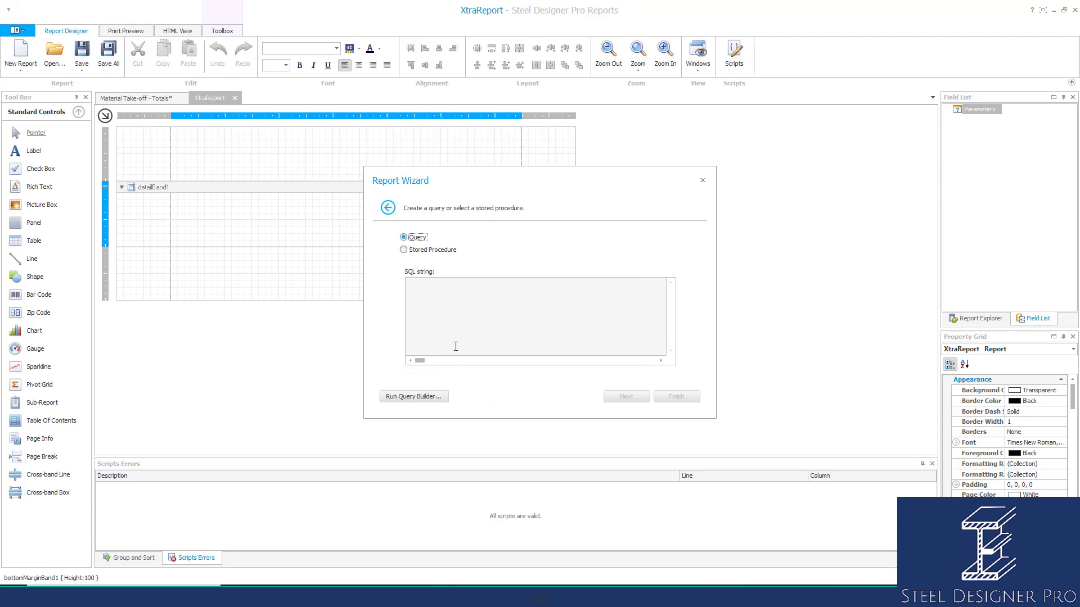
Step: Run the Query Builder and examine the columns of the BOM table
{"action": "left_click", "coordinate": [427, 397]}
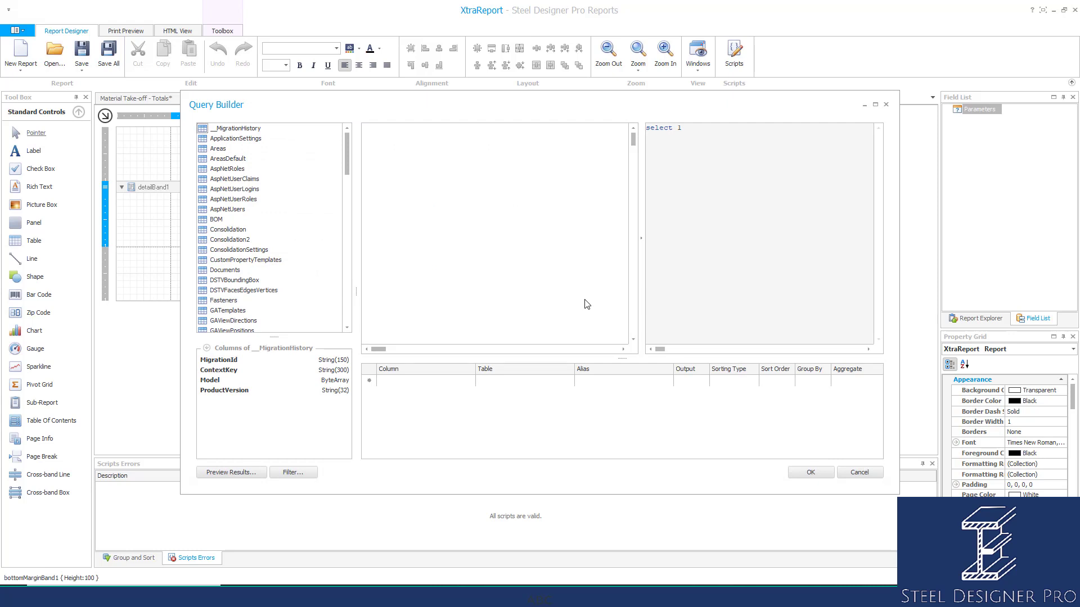
{"action": "left_click", "coordinate": [220, 219]}
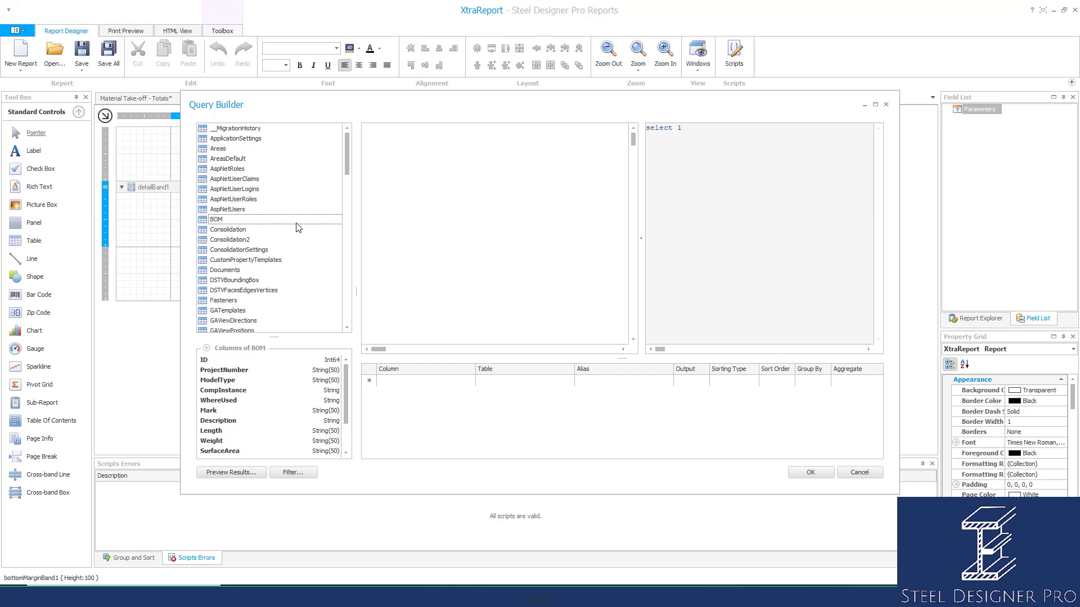
{"action": "left_click_drag", "start_coordinate": [350, 148], "coordinate": [316, 164]}
{"action": "left_click", "coordinate": [224, 227]}
{"action": "left_click", "coordinate": [225, 220]}
{"action": "scroll", "coordinate": [266, 433], "scroll_direction": "down", "scroll_amount": 2}
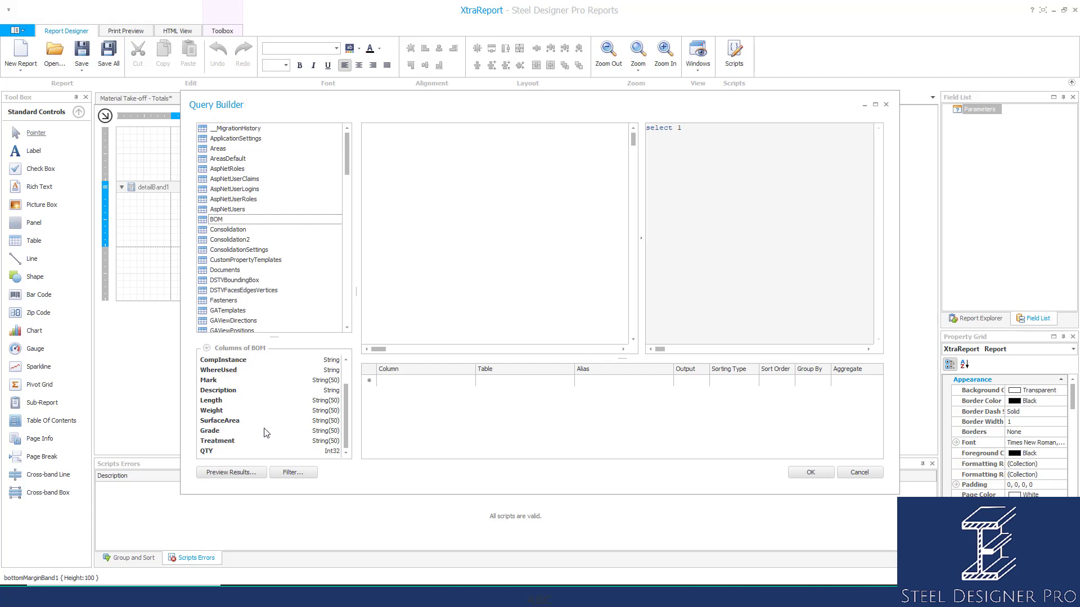
{"action": "scroll", "coordinate": [266, 433], "scroll_direction": "up", "scroll_amount": 2}
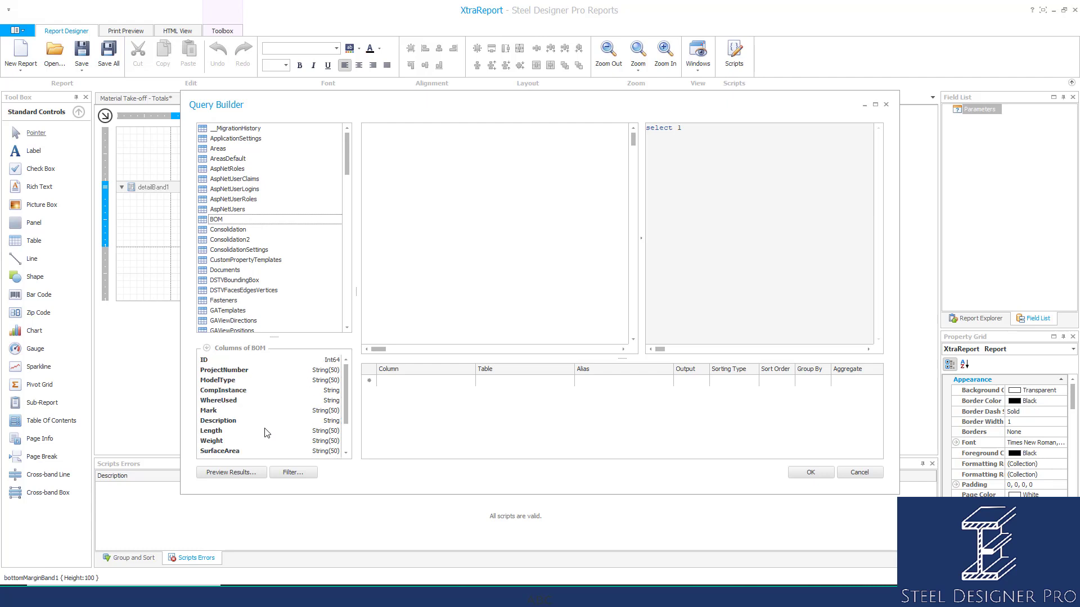
{"action": "left_click", "coordinate": [248, 372]}
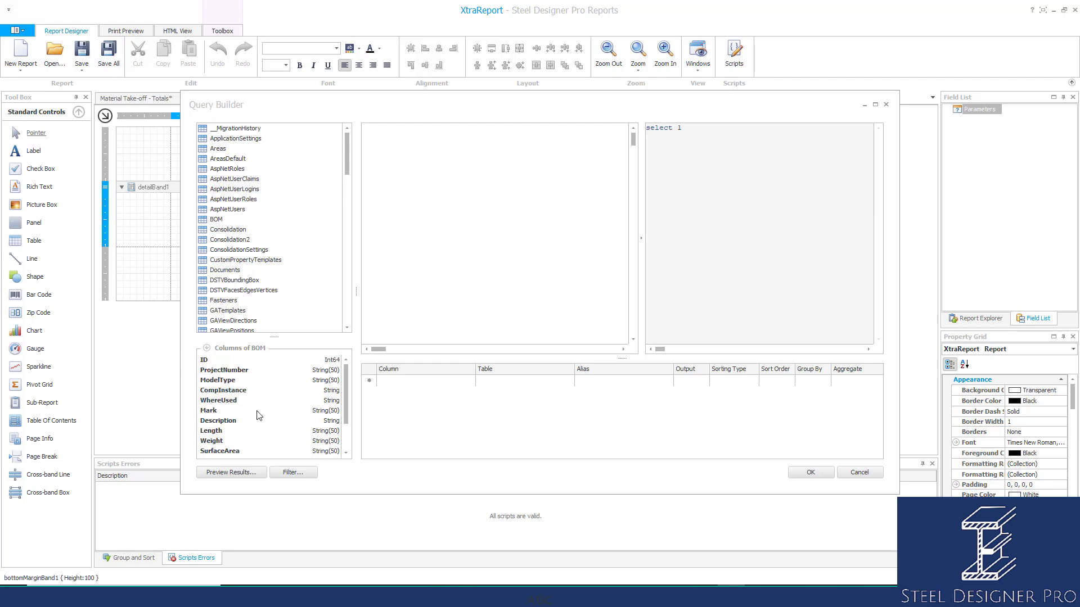
Step: Add the BOM table to the query and include ModelType, Mark, Description, Length, Weight, SurfaceArea, Grade, Treatment and QTY
{"action": "left_click", "coordinate": [224, 220]}
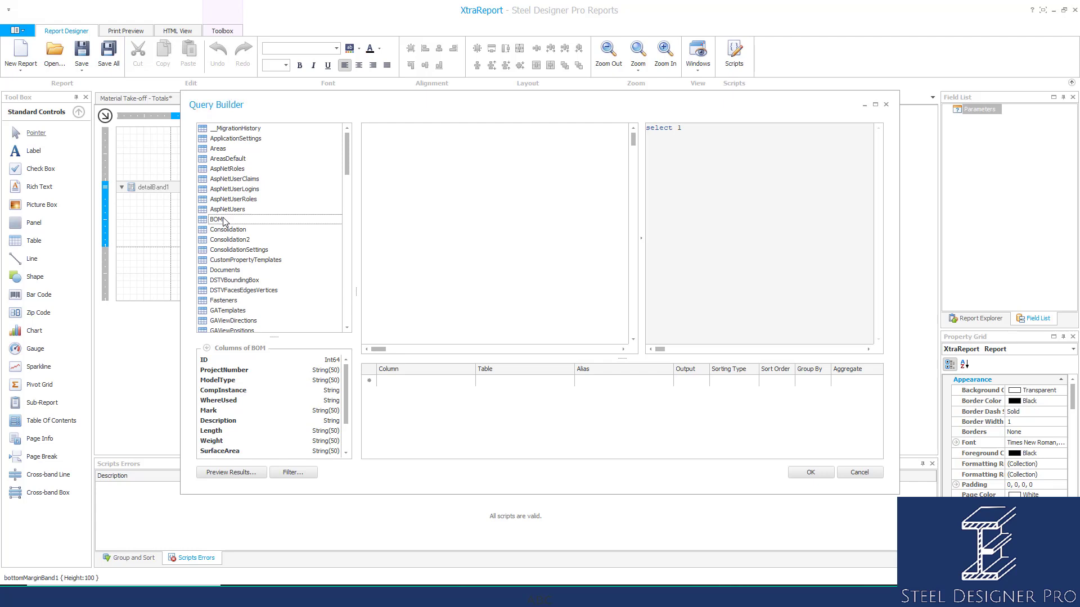
{"action": "left_click_drag", "start_coordinate": [224, 220], "coordinate": [496, 219]}
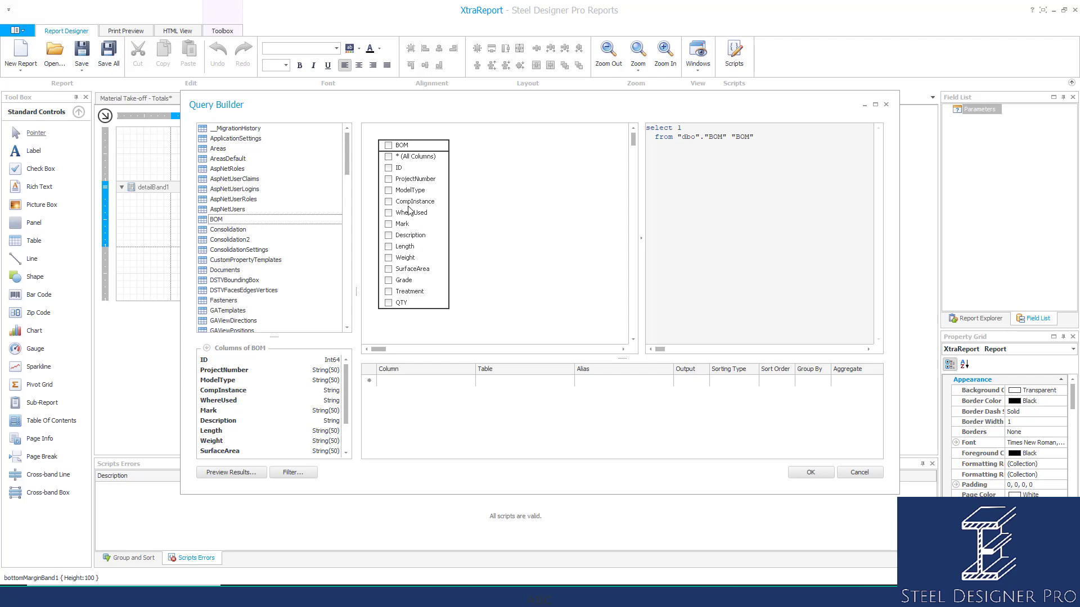
{"action": "left_click", "coordinate": [389, 190]}
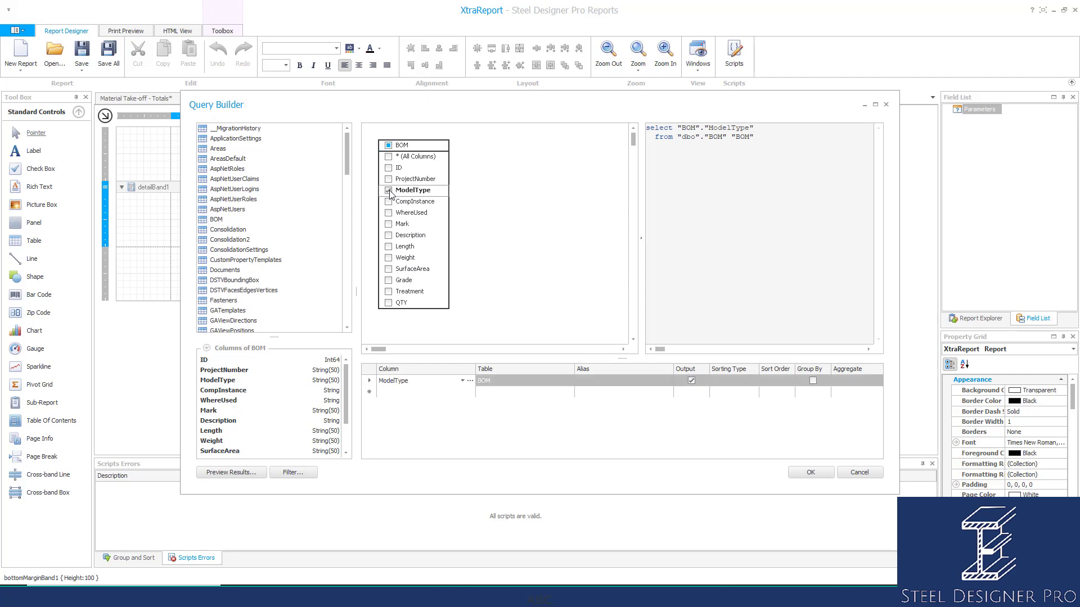
{"action": "left_click", "coordinate": [388, 224]}
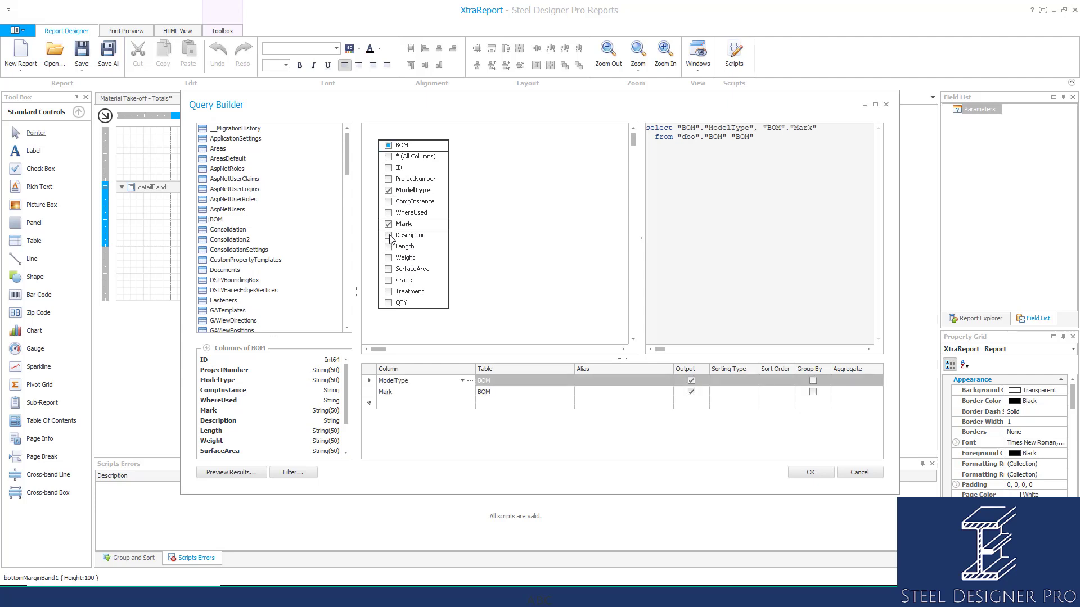
{"action": "left_click", "coordinate": [388, 235]}
{"action": "left_click", "coordinate": [388, 246]}
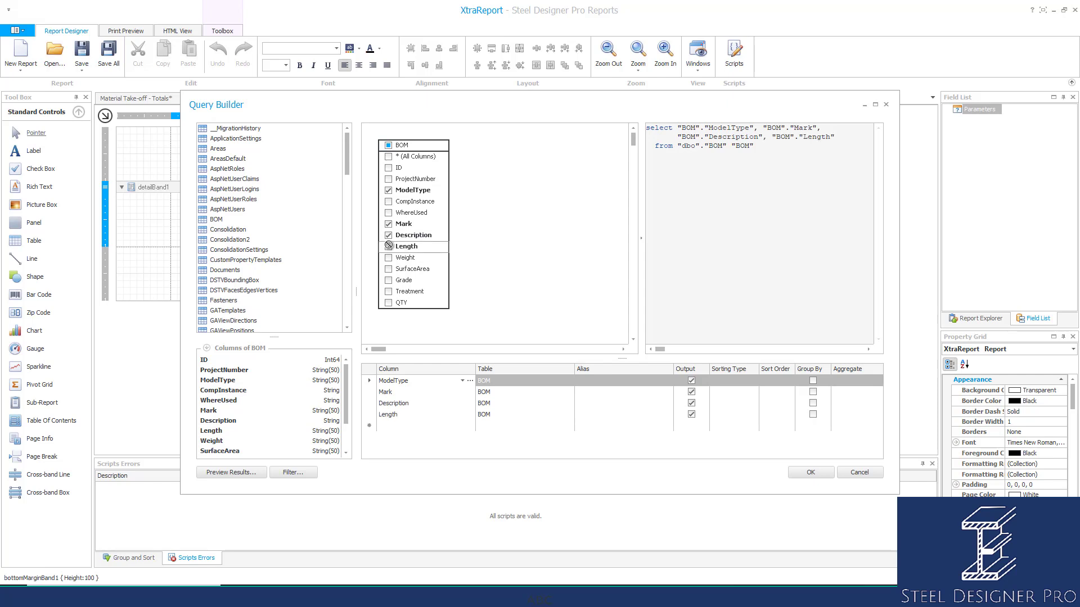
{"action": "left_click", "coordinate": [388, 258]}
{"action": "left_click", "coordinate": [387, 269]}
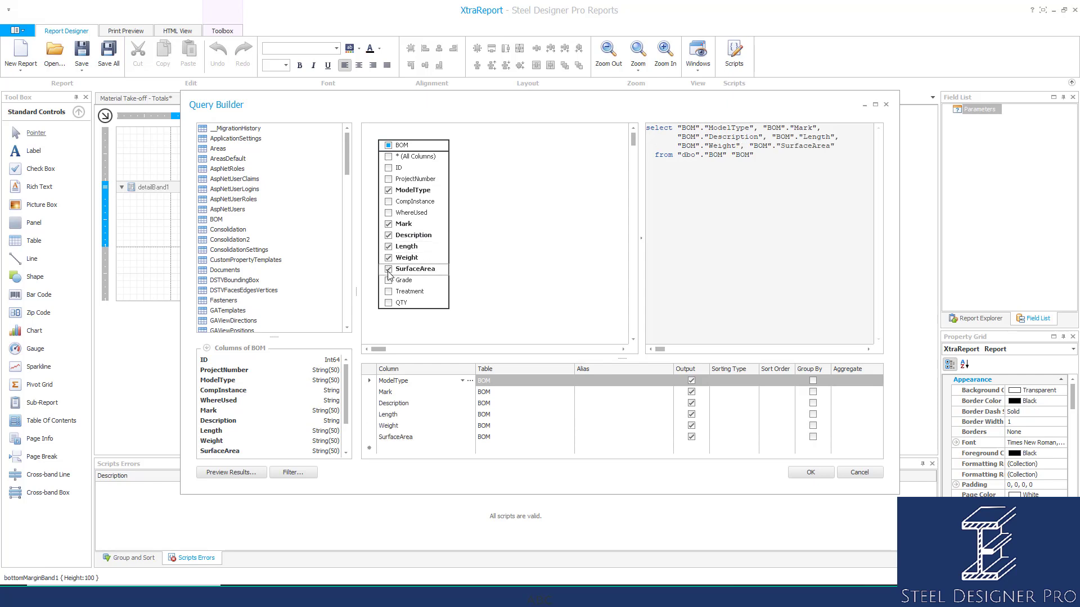
{"action": "left_click", "coordinate": [388, 280]}
{"action": "left_click", "coordinate": [388, 291]}
{"action": "left_click", "coordinate": [388, 302]}
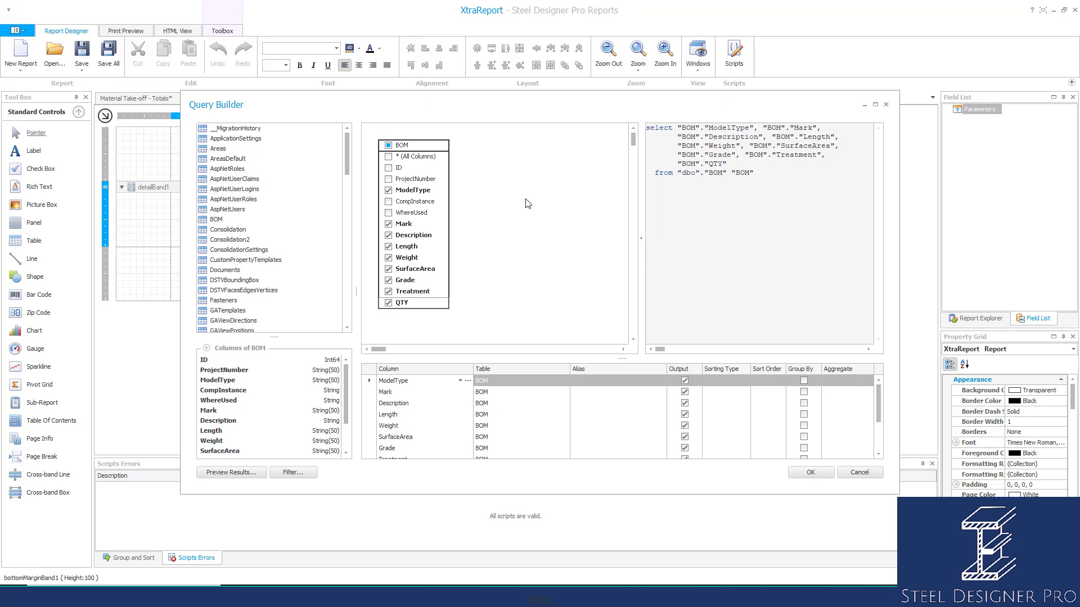
Step: Review the generated SQL statement and the list of chosen columns, accept the query and continue to the field selection page
{"action": "left_click_drag", "start_coordinate": [784, 172], "coordinate": [629, 118]}
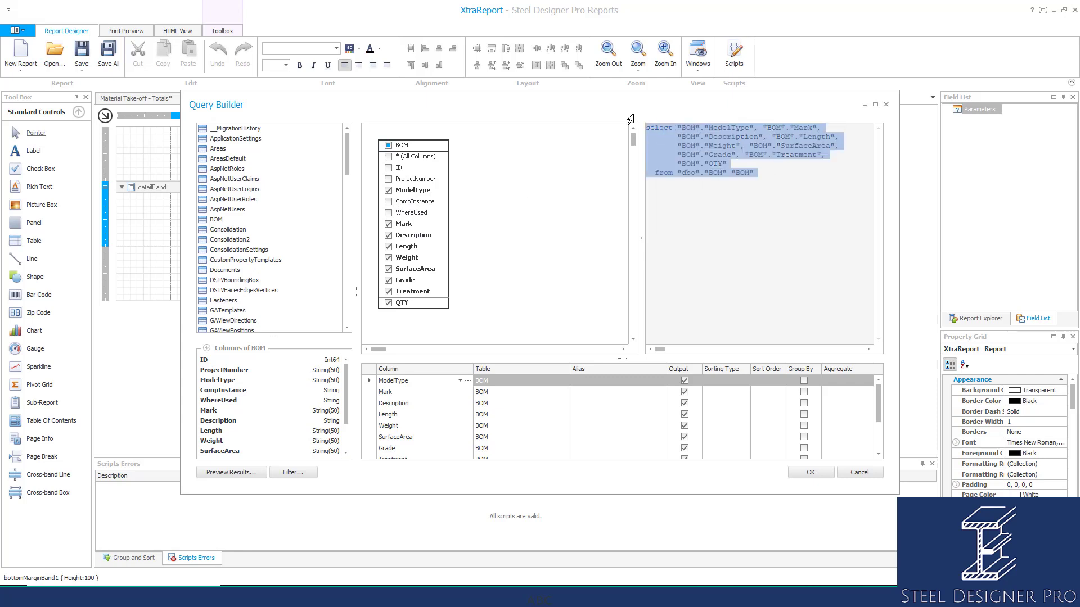
{"action": "left_click", "coordinate": [742, 163]}
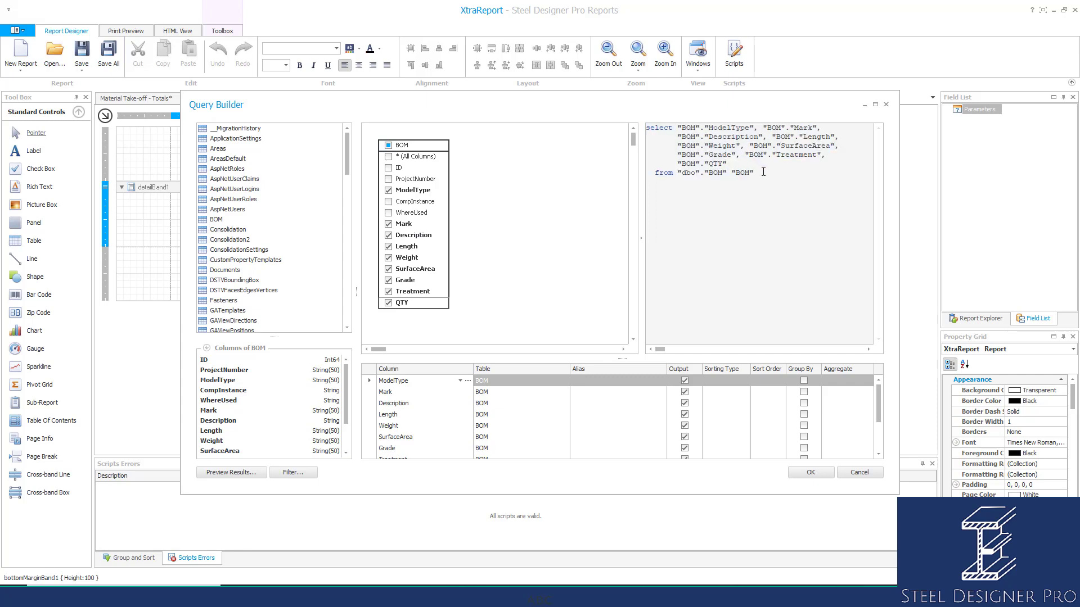
{"action": "left_click_drag", "start_coordinate": [763, 171], "coordinate": [633, 126]}
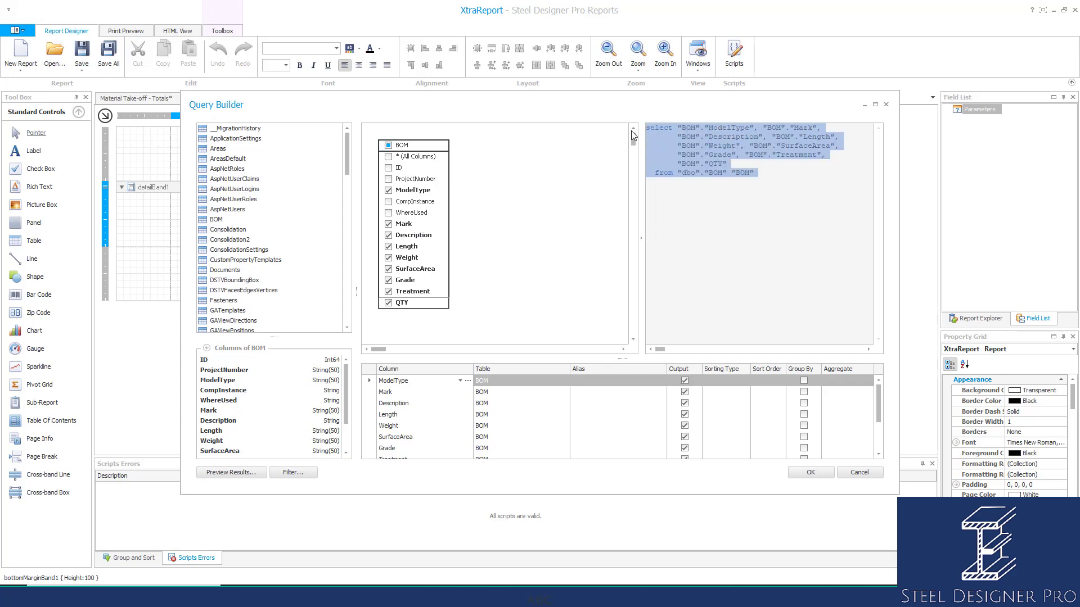
{"action": "left_click", "coordinate": [754, 200]}
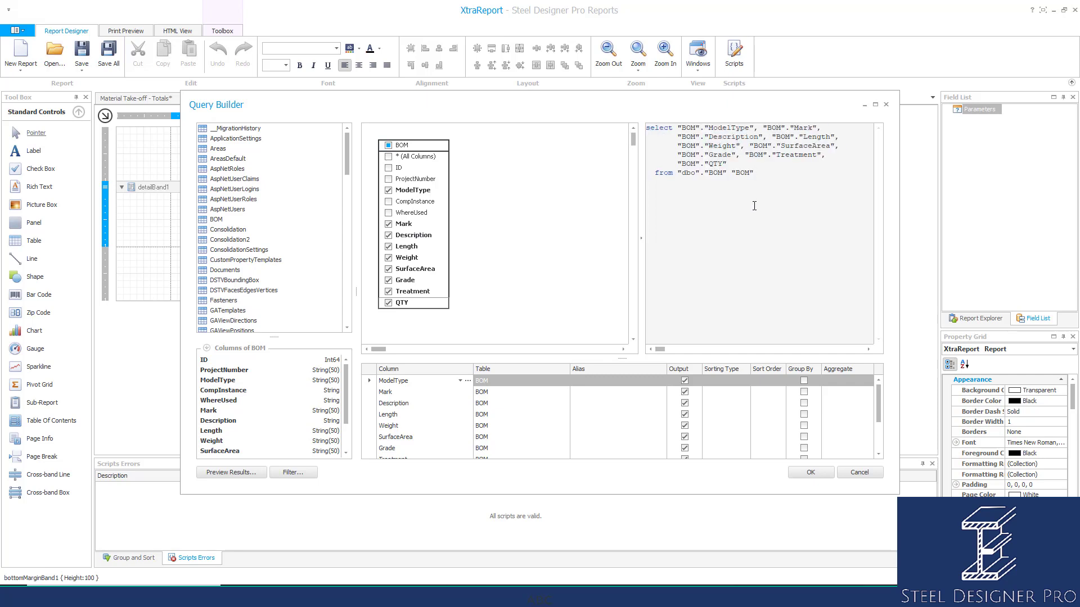
{"action": "mouse_move", "coordinate": [878, 391]}
{"action": "left_mouse_down"}
{"action": "mouse_move", "coordinate": [880, 426]}
{"action": "mouse_move", "coordinate": [878, 383]}
{"action": "left_mouse_up"}
{"action": "left_click_drag", "start_coordinate": [879, 393], "coordinate": [880, 432]}
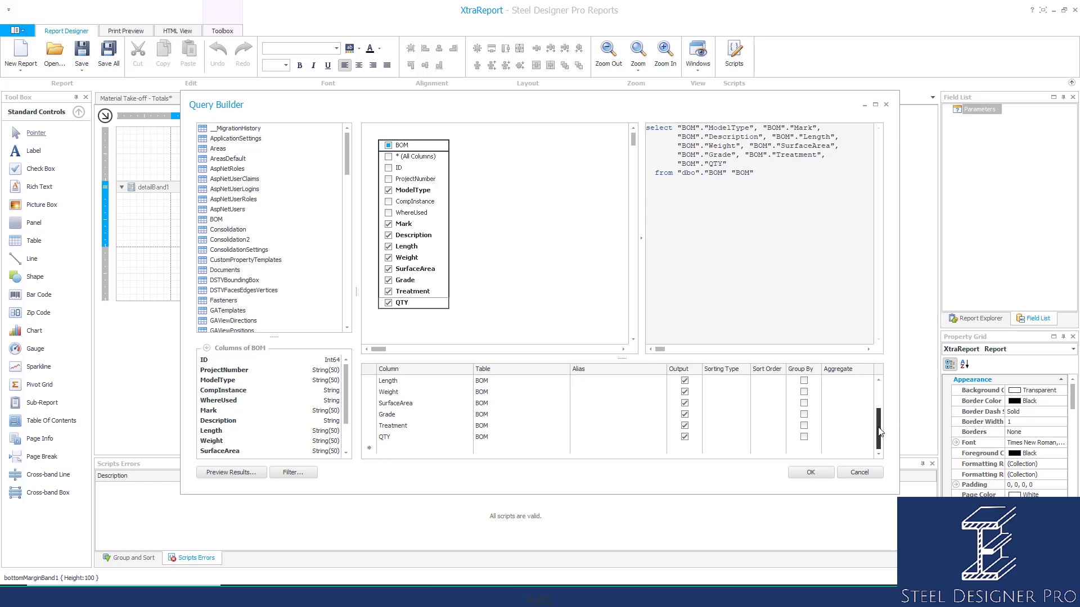
{"action": "left_click", "coordinate": [810, 472]}
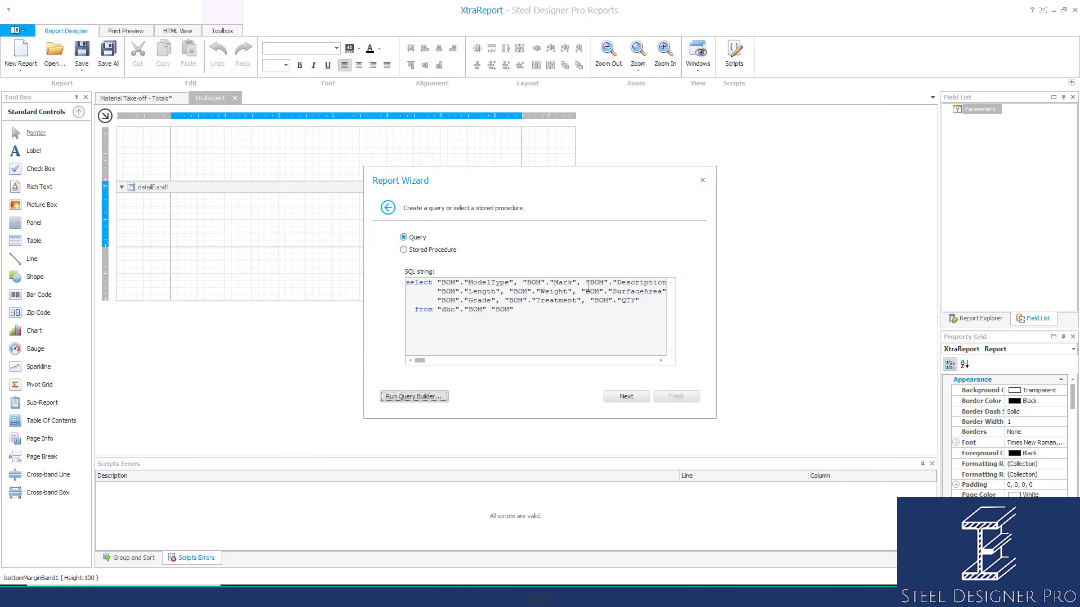
{"action": "left_click", "coordinate": [622, 397]}
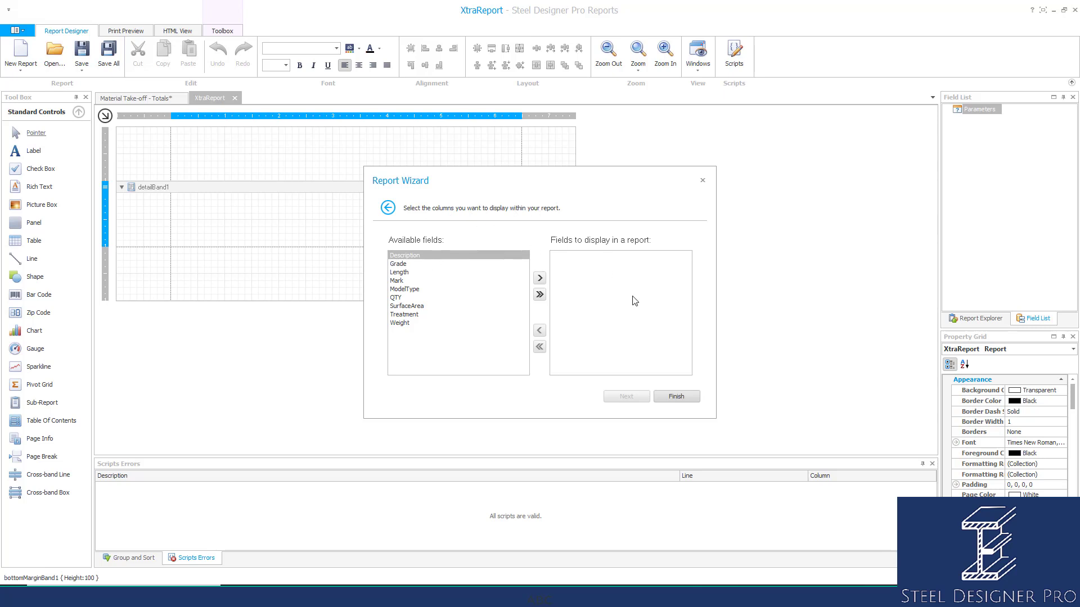
Step: Include all available fields in the report and continue to the layout page without adding any grouping
{"action": "left_click", "coordinate": [539, 295]}
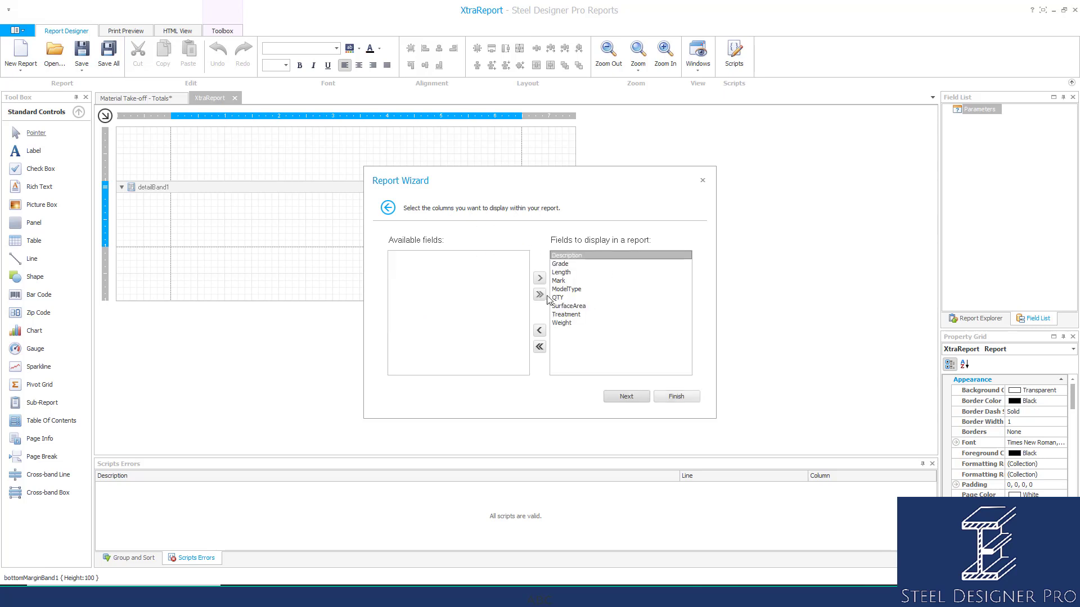
{"action": "left_click", "coordinate": [623, 394]}
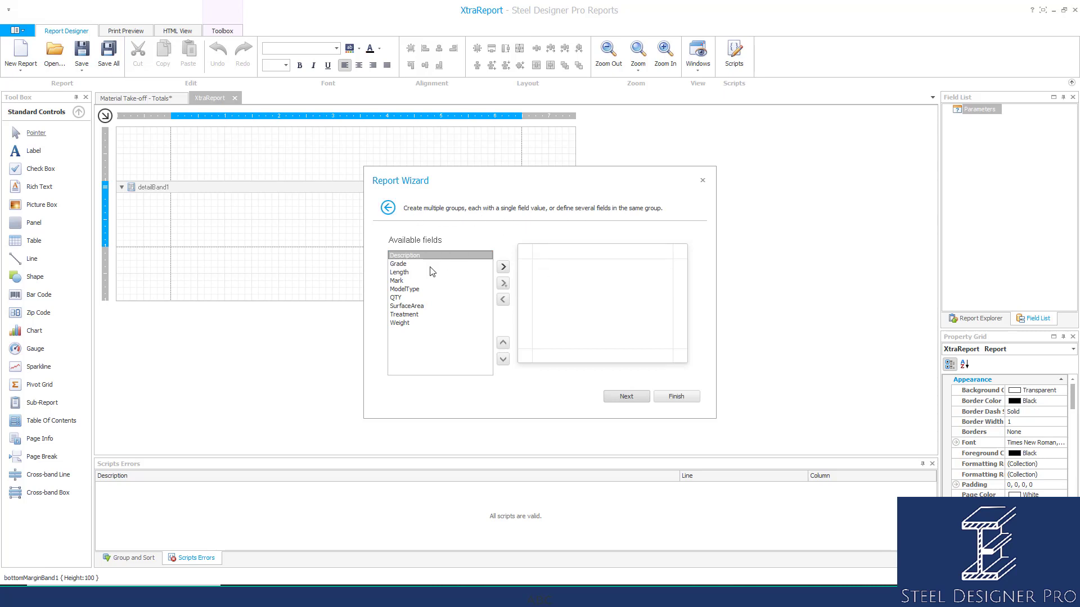
{"action": "left_click", "coordinate": [404, 281]}
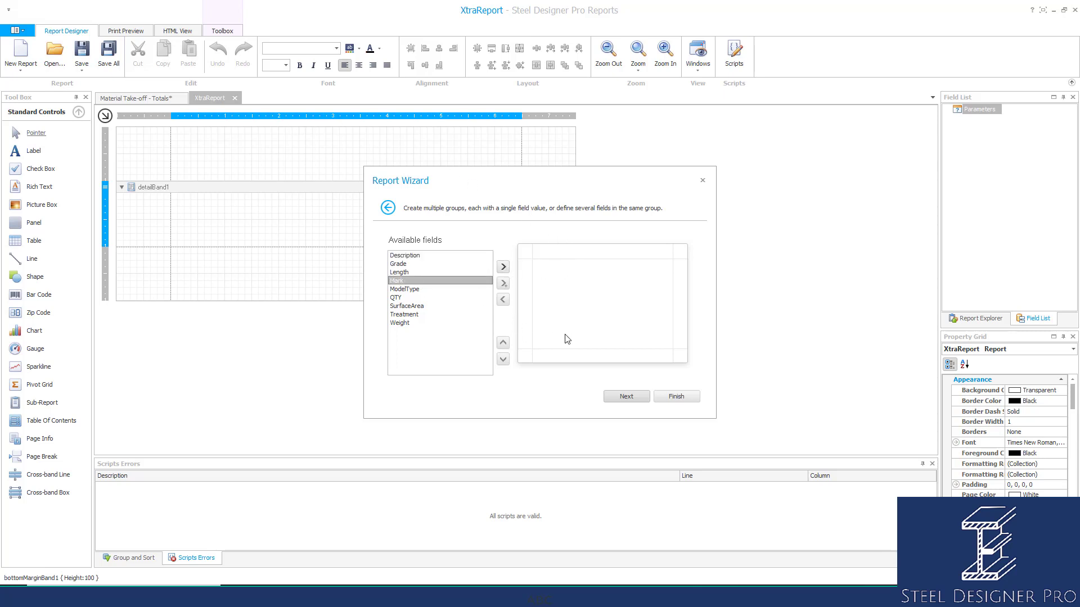
{"action": "left_click", "coordinate": [626, 396]}
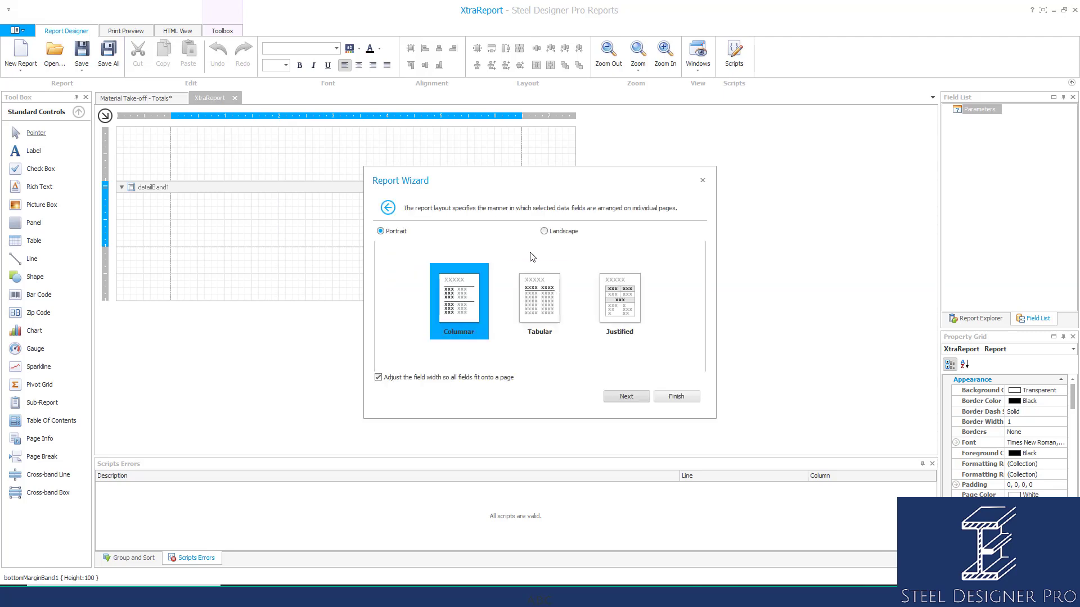
Step: Choose the Tabular layout in Portrait orientation and continue to the report styles
{"action": "left_click", "coordinate": [545, 301]}
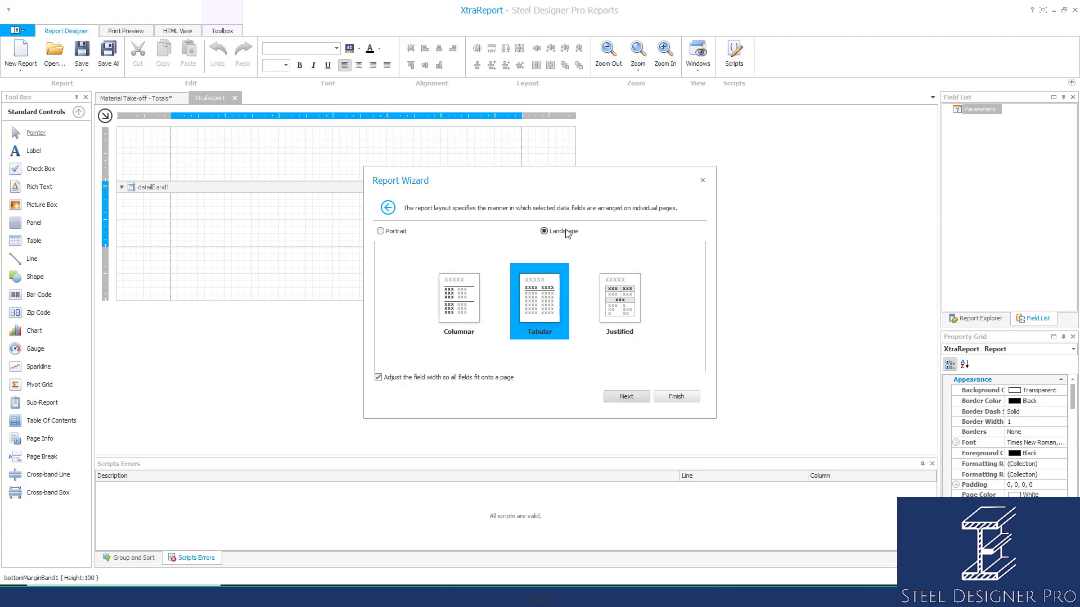
{"action": "left_click", "coordinate": [389, 232]}
{"action": "left_click", "coordinate": [637, 399]}
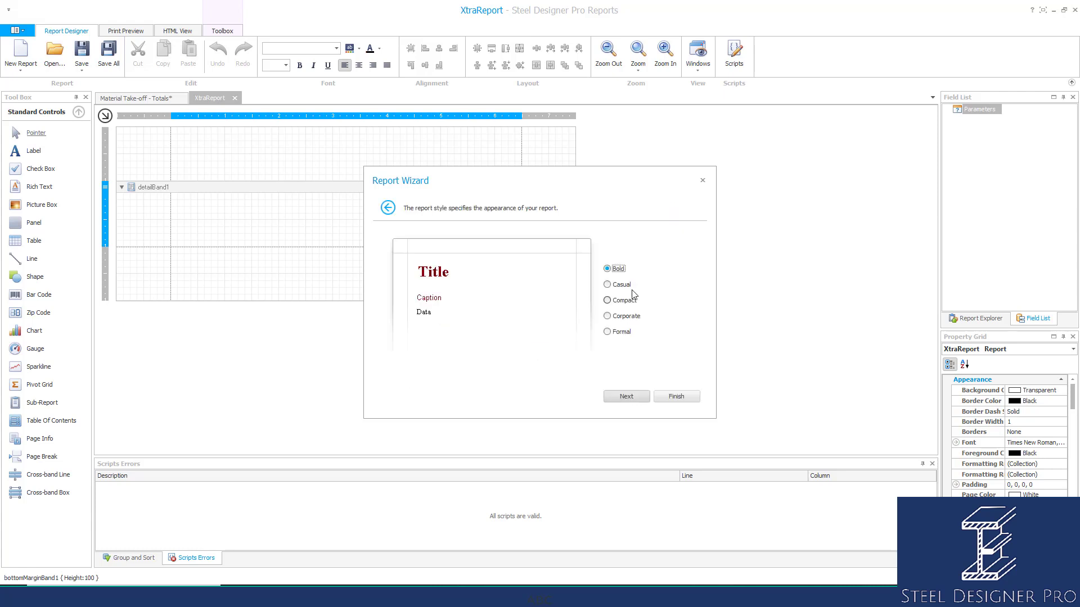
Step: Try the available report styles, choose Formal, title the report "Cut List" and finish the wizard
{"action": "left_click", "coordinate": [629, 287]}
{"action": "left_click", "coordinate": [624, 302]}
{"action": "left_click", "coordinate": [620, 317]}
{"action": "left_click", "coordinate": [619, 333]}
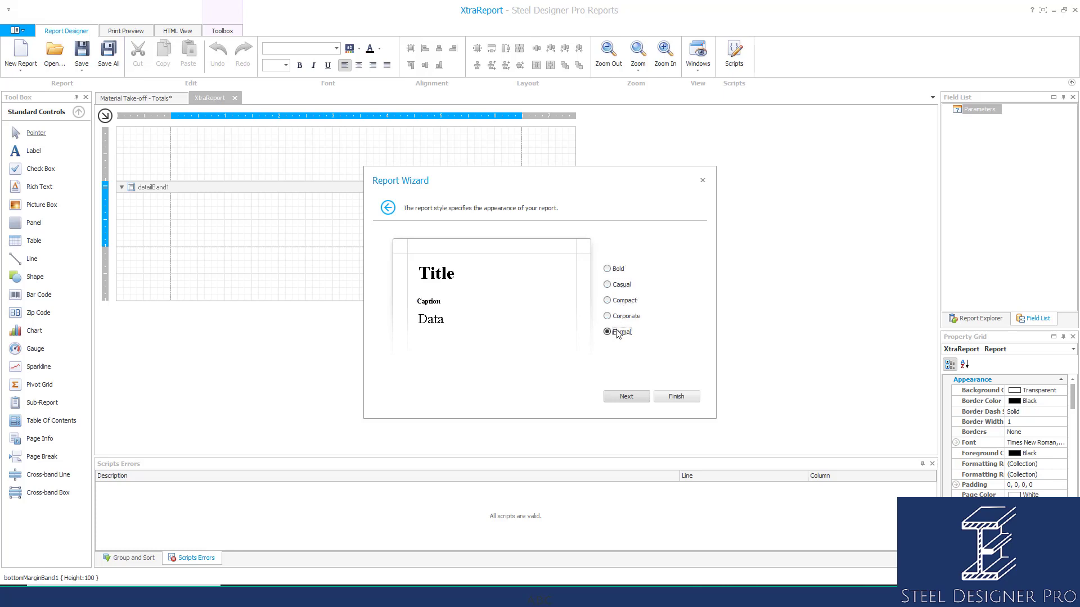
{"action": "left_click", "coordinate": [625, 397]}
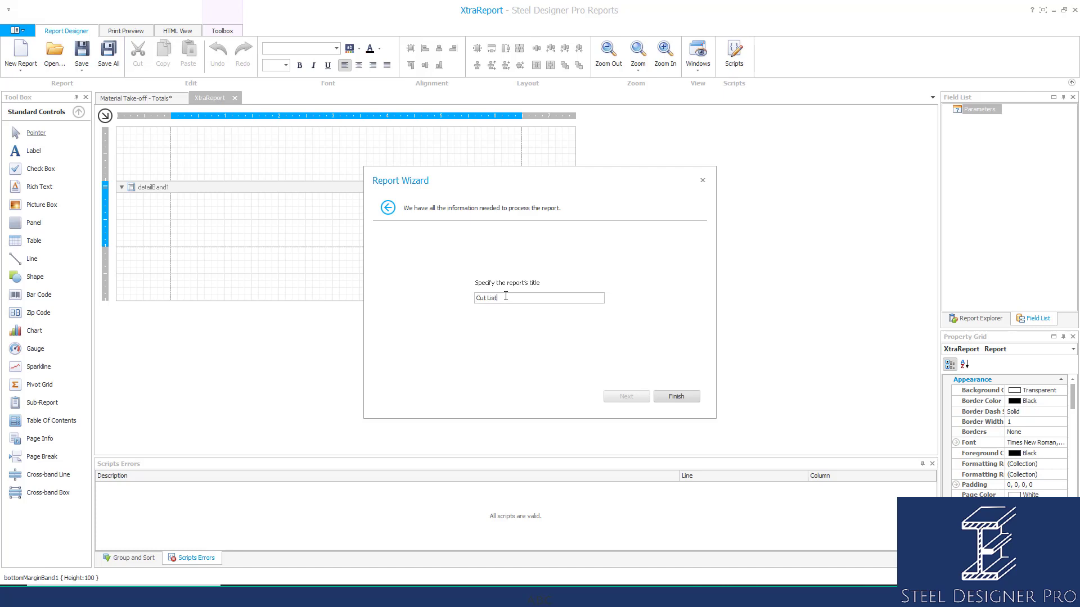
{"action": "left_click", "coordinate": [672, 397]}
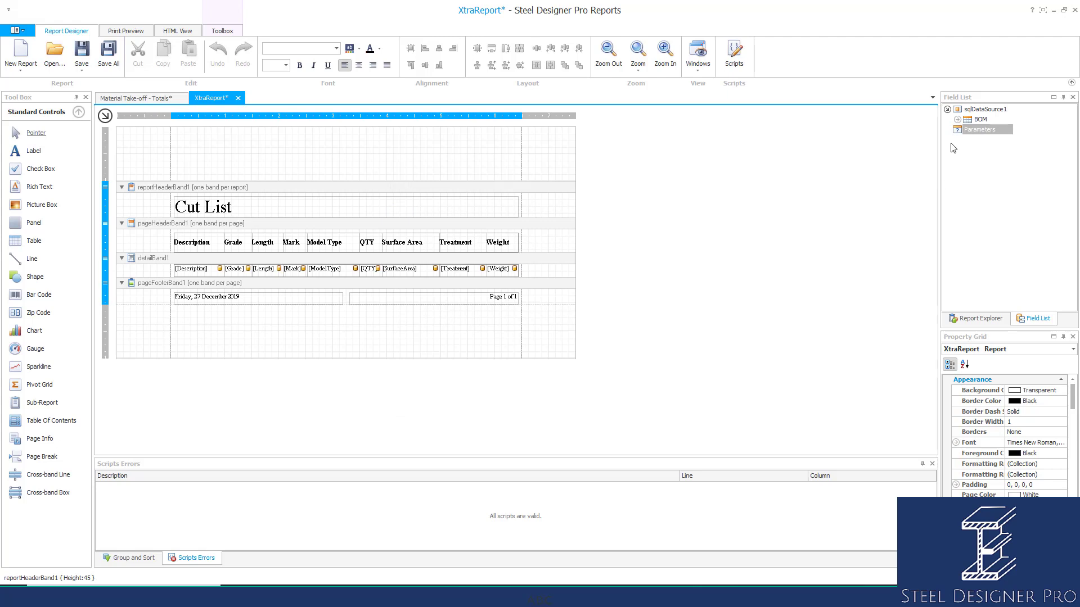
Step: Examine the BOM fields and the report's structure, and preview the Cut List report, dismissing the page-number dialog
{"action": "left_click", "coordinate": [957, 120]}
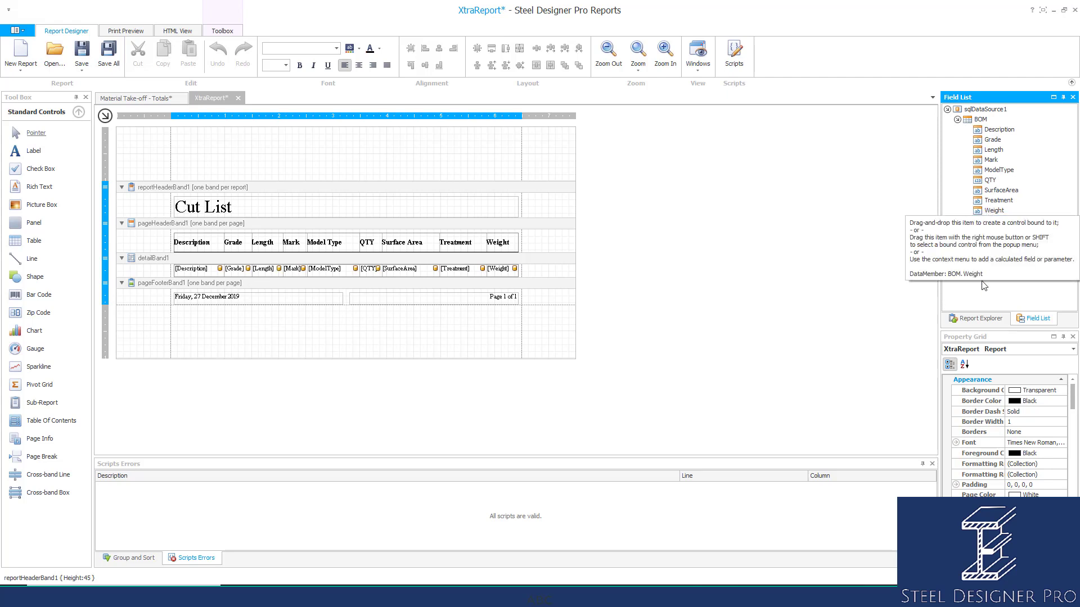
{"action": "left_click", "coordinate": [977, 318]}
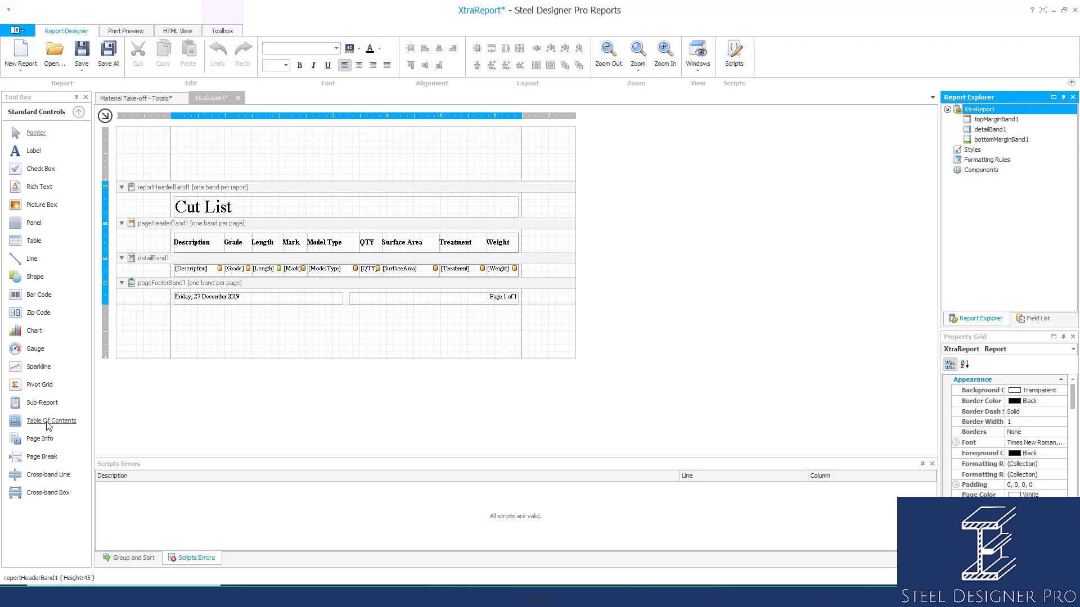
{"action": "left_click", "coordinate": [408, 405]}
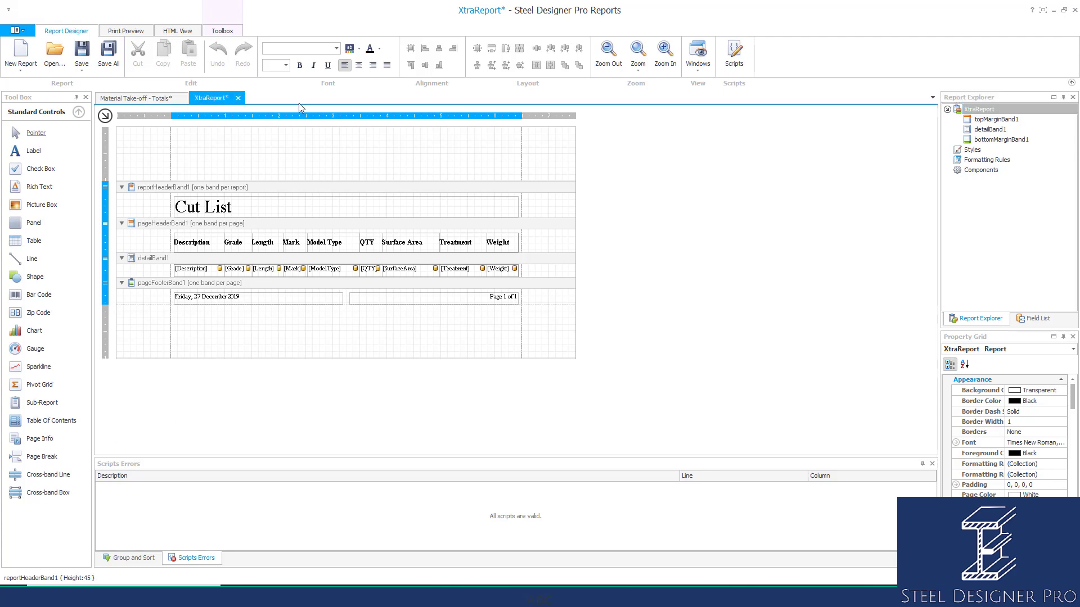
{"action": "left_click", "coordinate": [126, 32]}
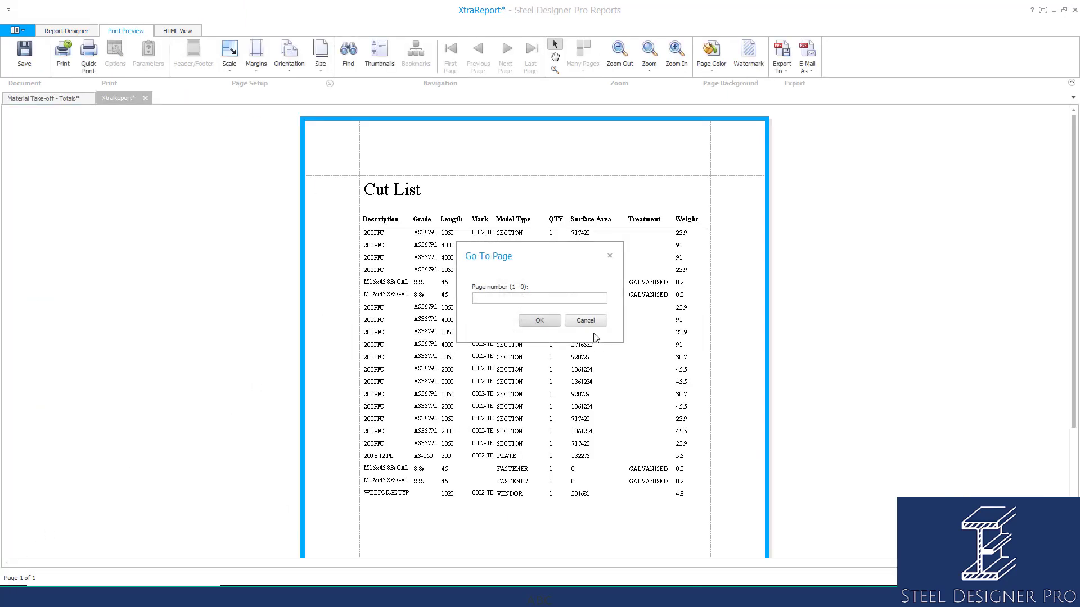
{"action": "left_click", "coordinate": [588, 321]}
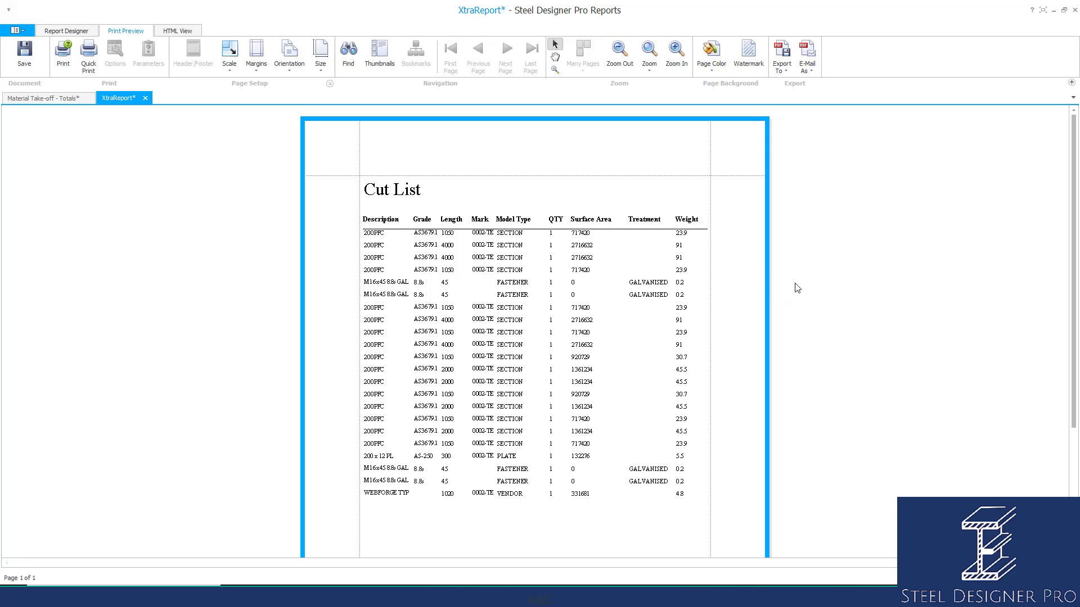
Step: Return to the report design and narrow the Cut List title label to end at the start of the Length column
{"action": "left_click", "coordinate": [56, 31]}
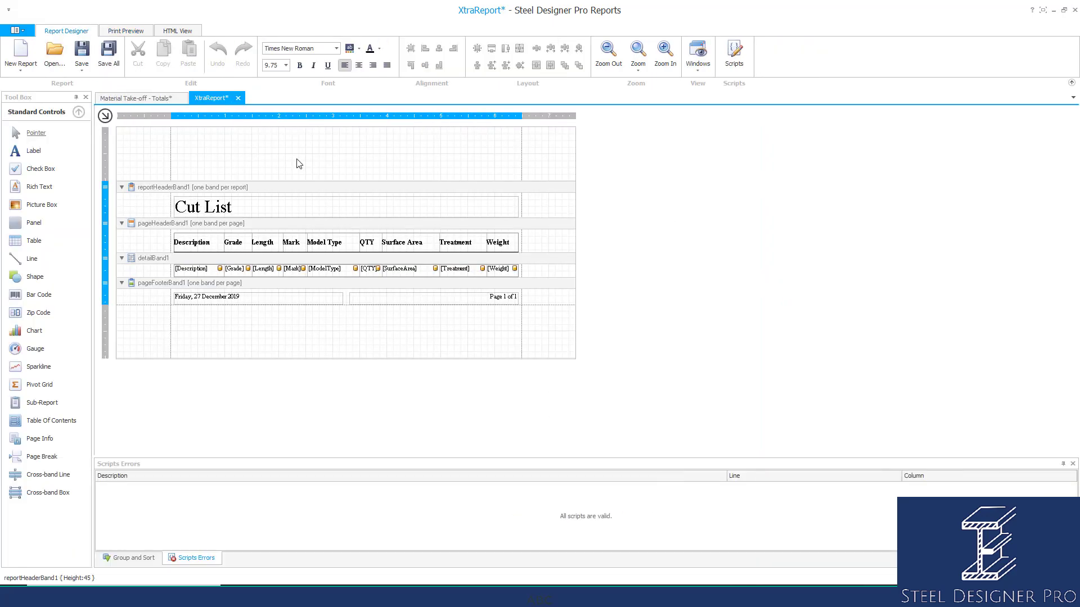
{"action": "left_click", "coordinate": [432, 215]}
{"action": "left_click_drag", "start_coordinate": [521, 207], "coordinate": [251, 201]}
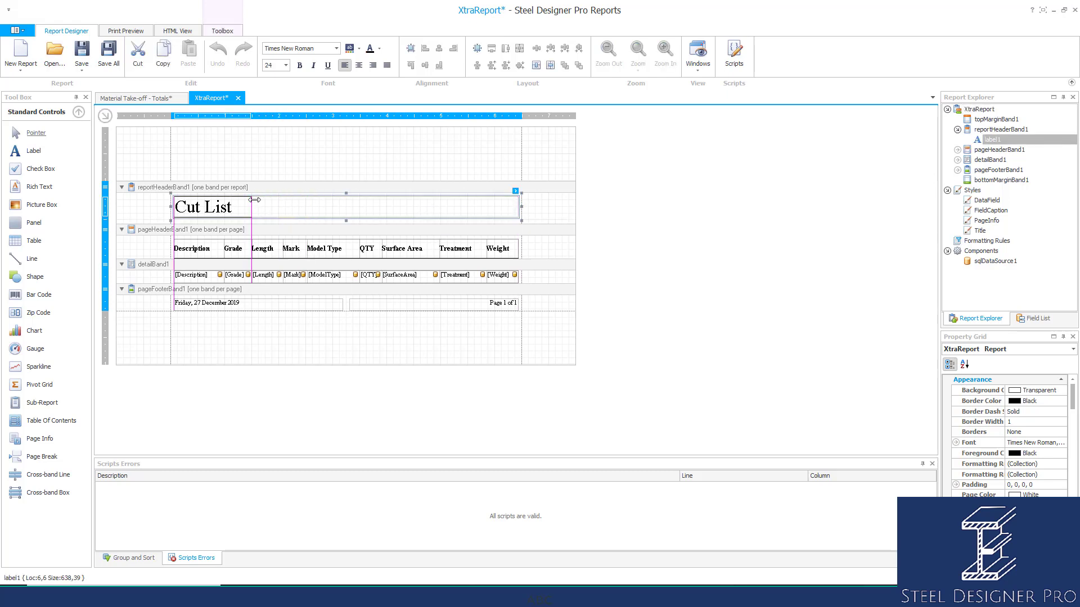
Step: Resize the Treatment header cell to about 71 wide and extend the Weight header cell to the page margin, checking them against the detail cells
{"action": "left_click", "coordinate": [451, 249]}
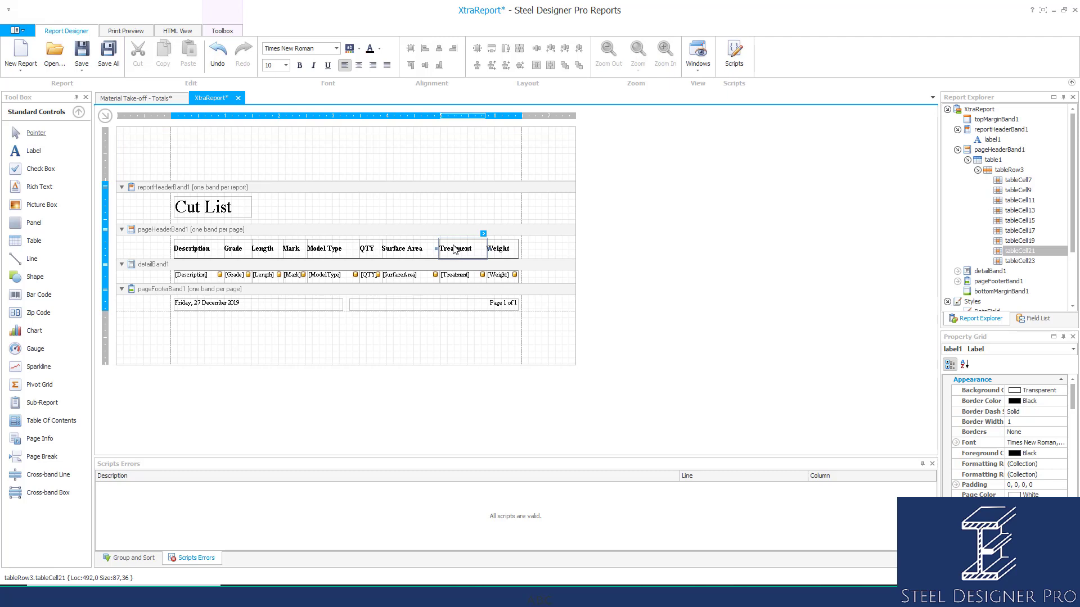
{"action": "left_click", "coordinate": [498, 249]}
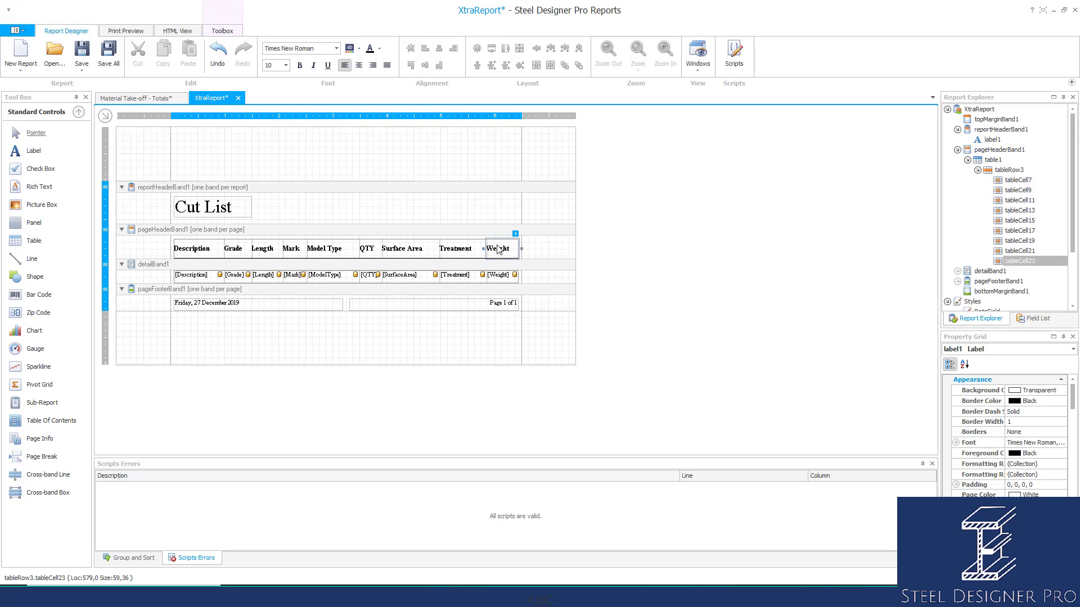
{"action": "left_click_drag", "start_coordinate": [486, 249], "coordinate": [439, 249]}
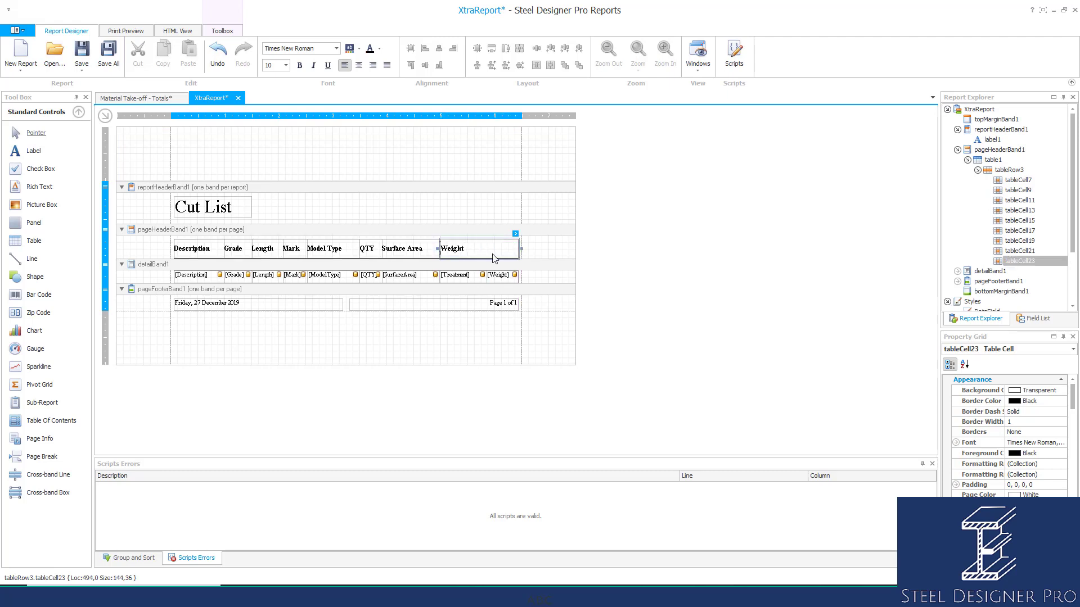
{"action": "mouse_move", "coordinate": [522, 250]}
{"action": "left_mouse_down"}
{"action": "mouse_move", "coordinate": [461, 249]}
{"action": "mouse_move", "coordinate": [521, 249]}
{"action": "left_mouse_up"}
{"action": "left_click_drag", "start_coordinate": [441, 252], "coordinate": [477, 249]}
{"action": "left_click", "coordinate": [471, 252]}
{"action": "left_click", "coordinate": [460, 277]}
{"action": "left_click", "coordinate": [454, 251]}
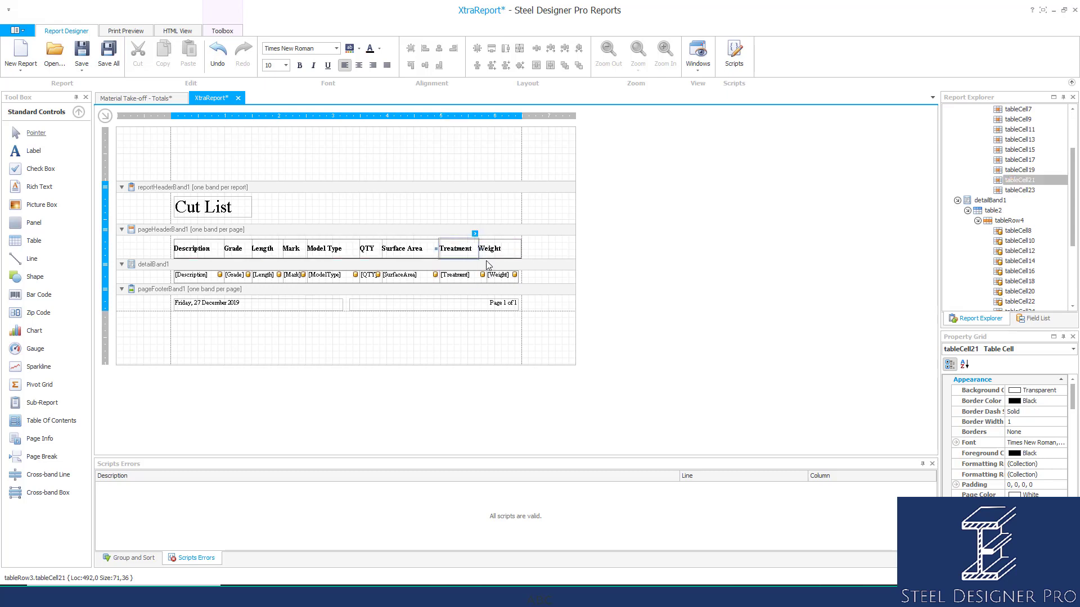
{"action": "left_click", "coordinate": [484, 278]}
{"action": "left_click", "coordinate": [496, 278]}
{"action": "left_click", "coordinate": [465, 275]}
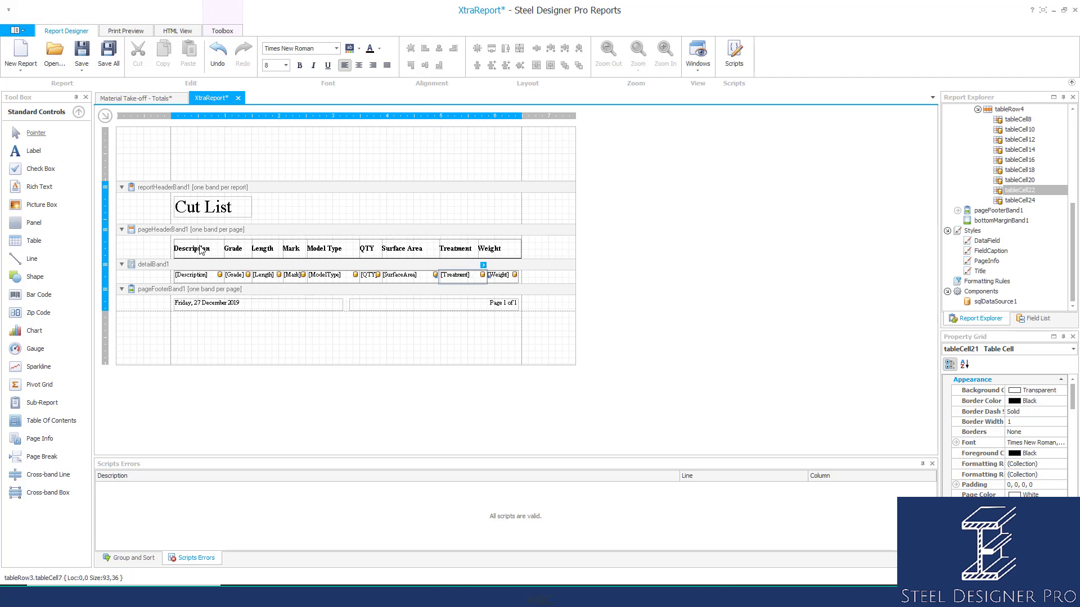
Step: Narrow the footer's page number field to about 75 wide, shift the date field toward the page centre, and place the page number at the left page margin
{"action": "left_click", "coordinate": [167, 252]}
{"action": "left_click", "coordinate": [153, 271]}
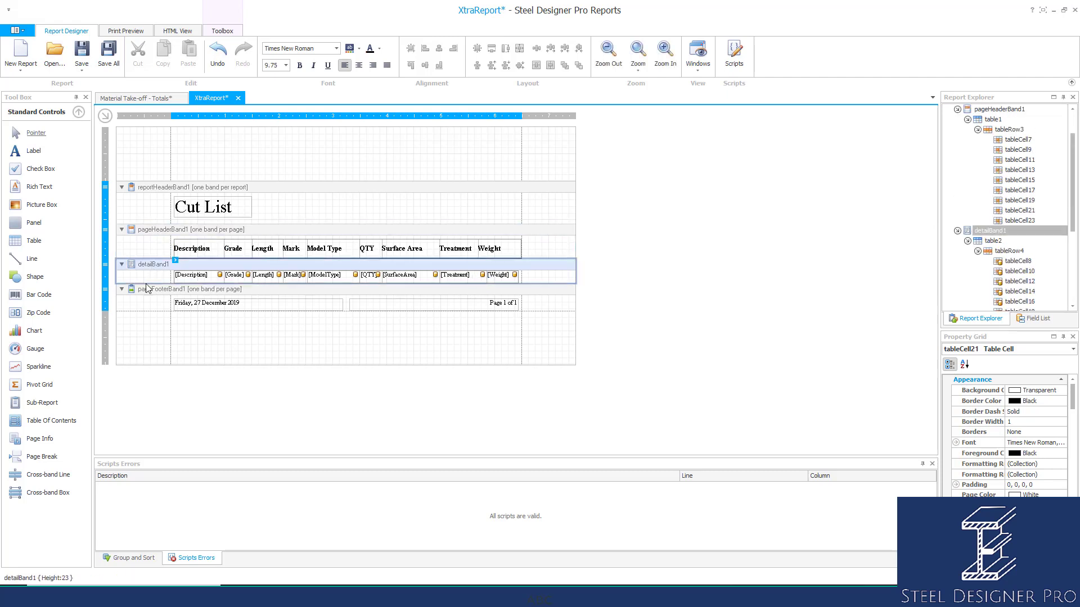
{"action": "left_click", "coordinate": [153, 292]}
{"action": "left_click", "coordinate": [469, 305]}
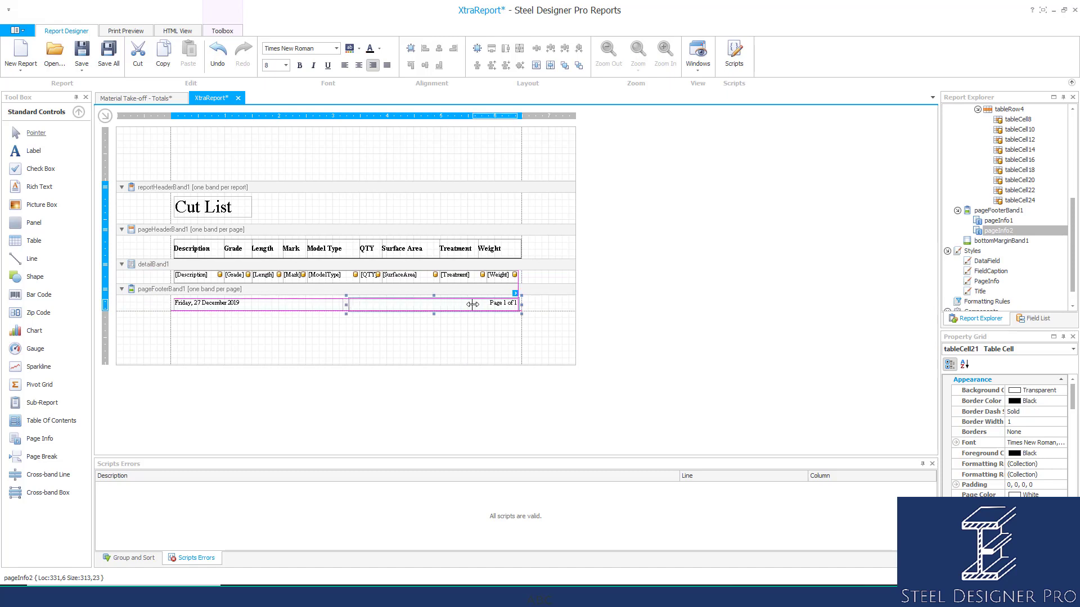
{"action": "left_click_drag", "start_coordinate": [227, 304], "coordinate": [432, 304]}
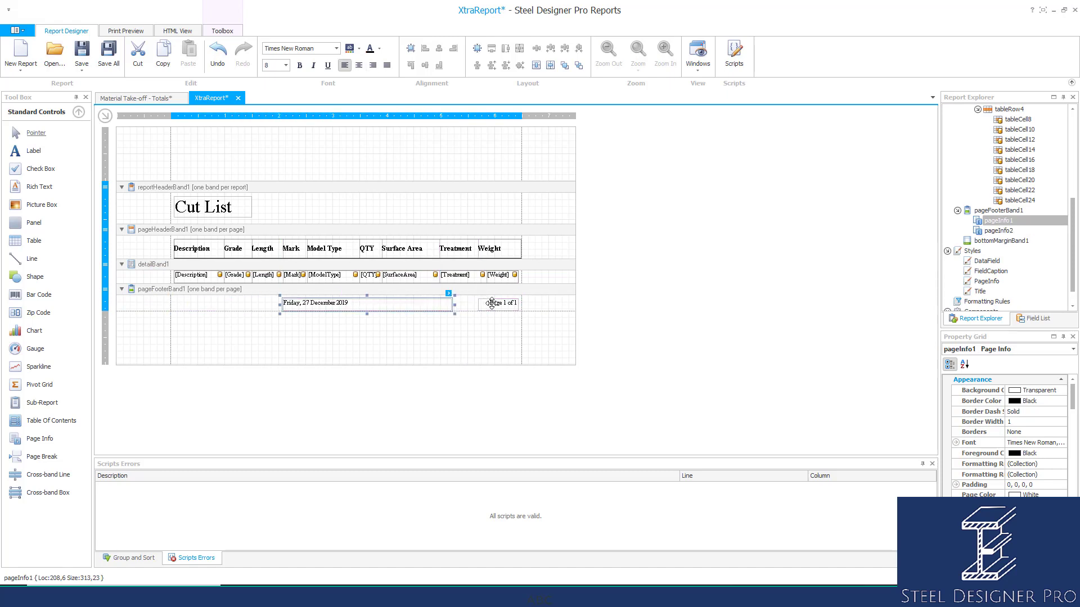
{"action": "left_click_drag", "start_coordinate": [498, 303], "coordinate": [183, 307]}
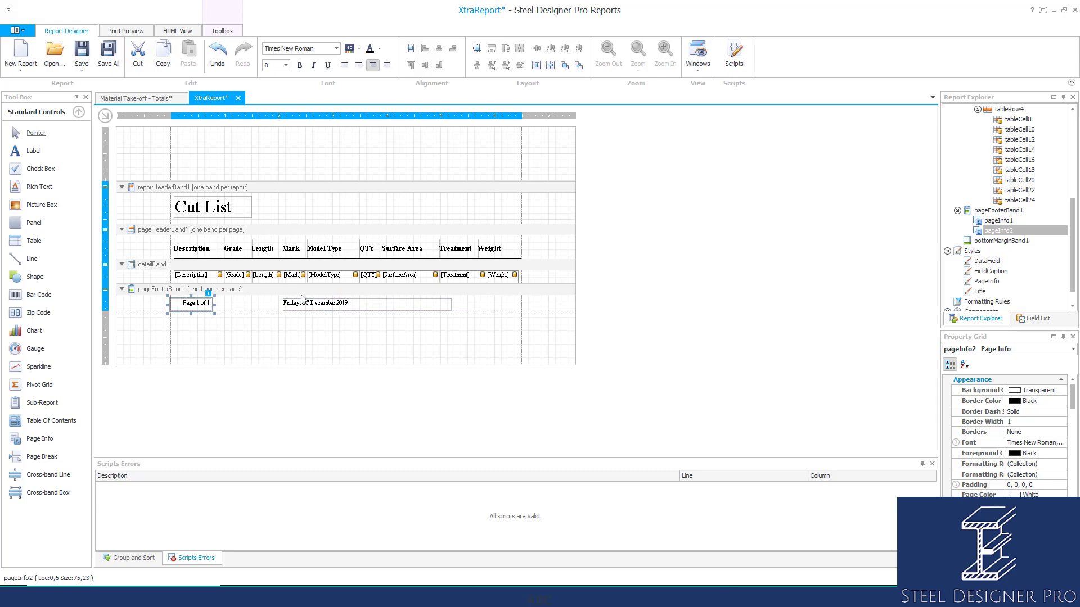
Step: Shorten the footer's date field from its start so it spans only the Treatment and Weight columns
{"action": "left_click", "coordinate": [309, 296]}
{"action": "left_click_drag", "start_coordinate": [285, 300], "coordinate": [436, 301]}
{"action": "left_click", "coordinate": [391, 304]}
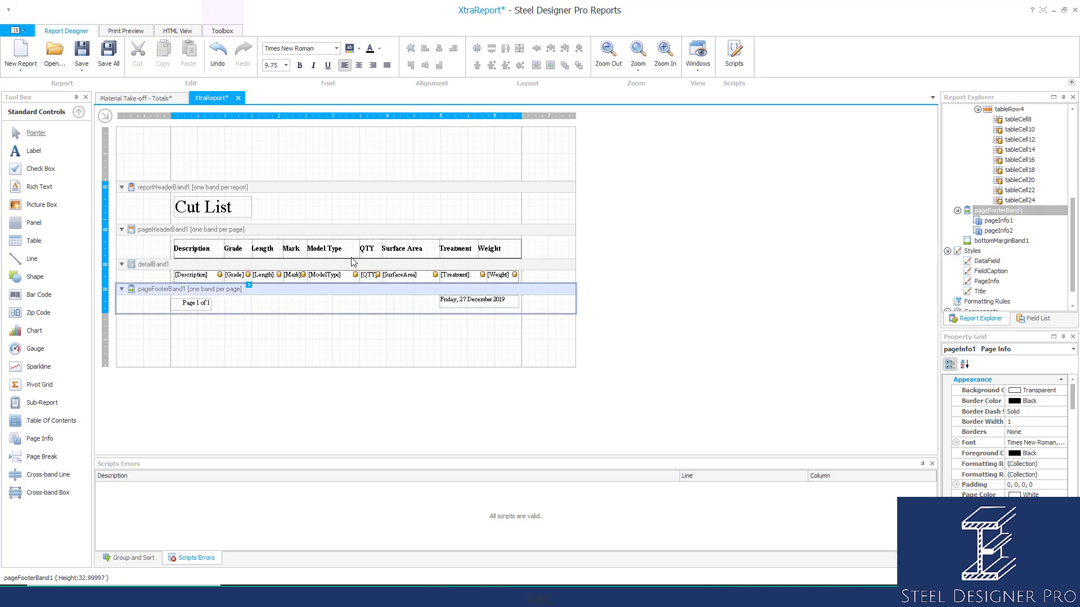
Step: Preview the Cut List report, dismiss the page-number dialog, and check the footer's page number and date placement
{"action": "left_click", "coordinate": [137, 31]}
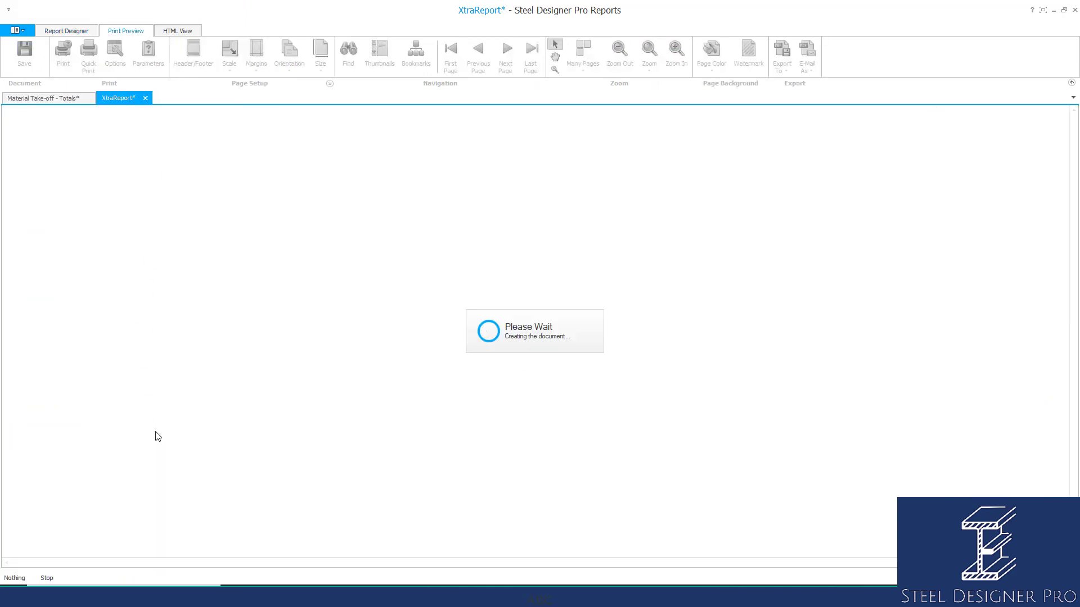
{"action": "left_click", "coordinate": [10, 577]}
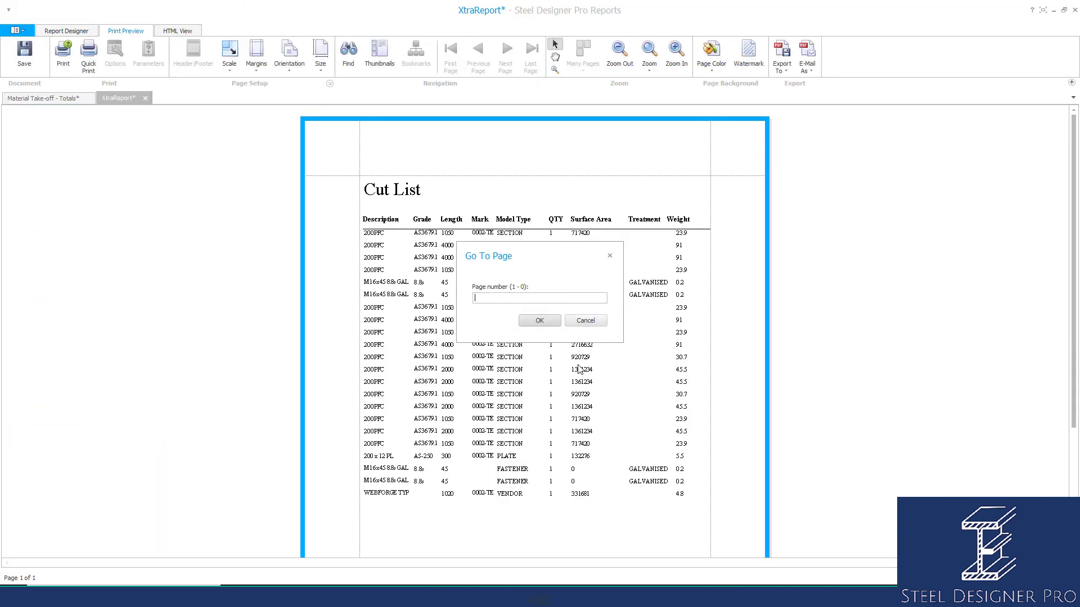
{"action": "left_click", "coordinate": [586, 321]}
{"action": "scroll", "coordinate": [651, 474], "scroll_direction": "down", "scroll_amount": 3}
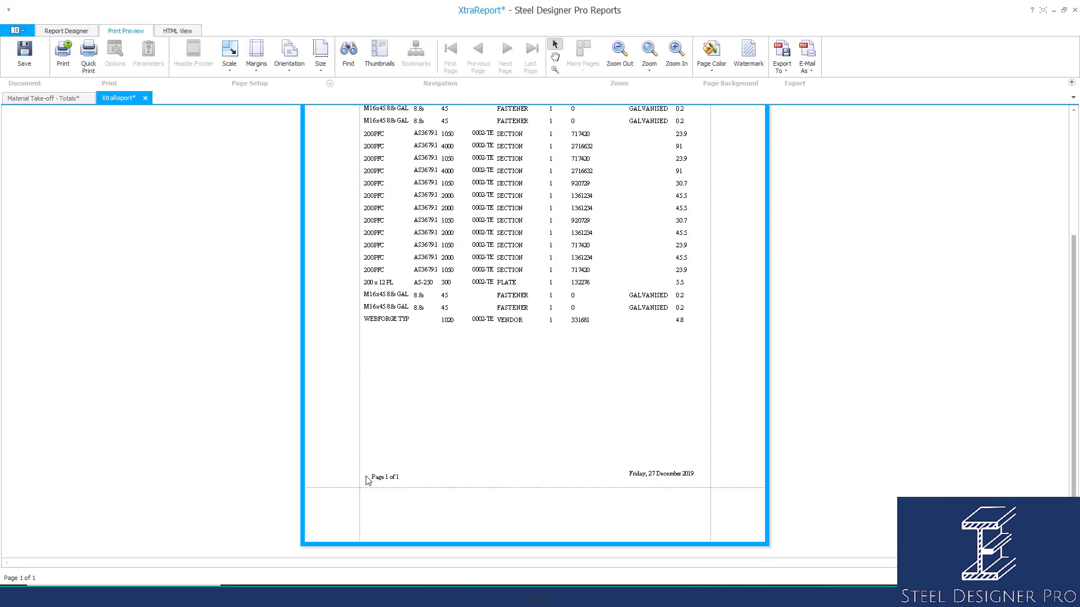
{"action": "scroll", "coordinate": [622, 433], "scroll_direction": "up", "scroll_amount": 3}
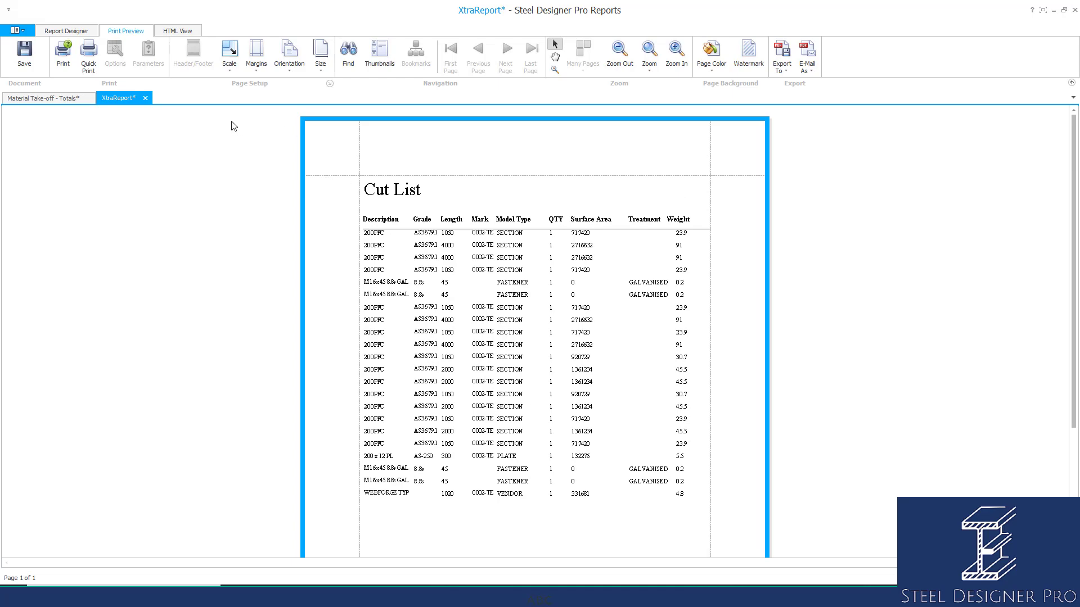
Step: Return to the report design, open the save dialog to view the Reports folder, and leave it without saving
{"action": "left_click", "coordinate": [84, 31]}
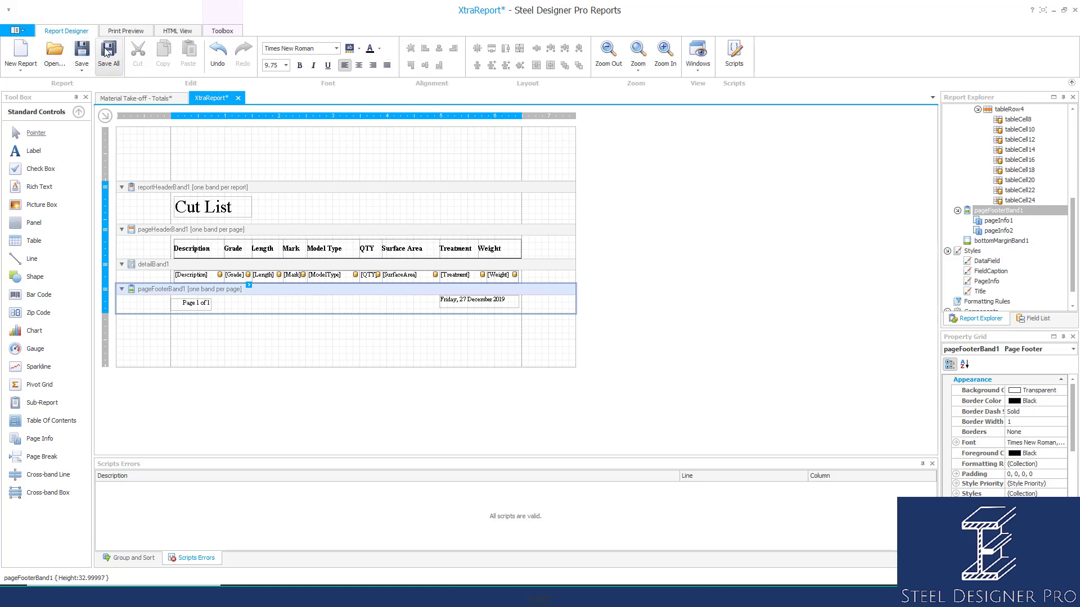
{"action": "left_click", "coordinate": [84, 71]}
{"action": "left_click", "coordinate": [95, 84]}
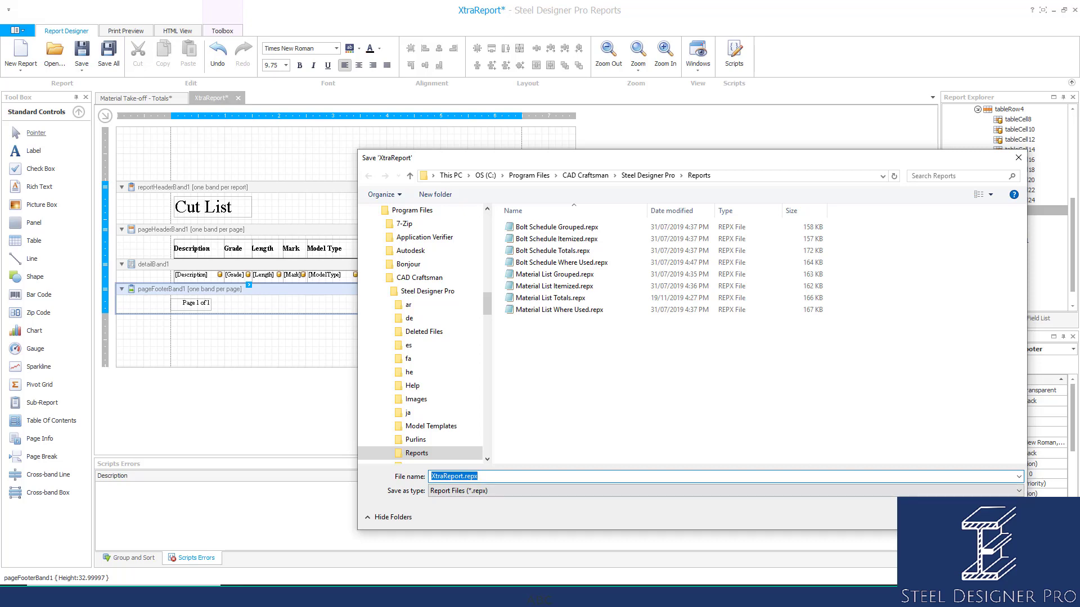
{"action": "left_click", "coordinate": [995, 518]}
{"action": "left_click", "coordinate": [751, 193]}
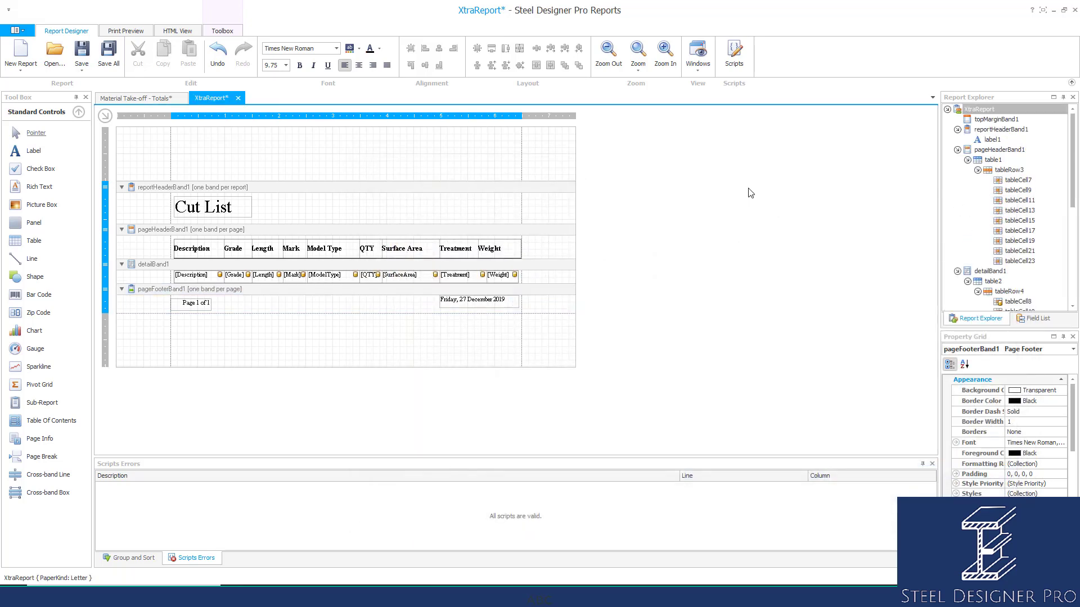